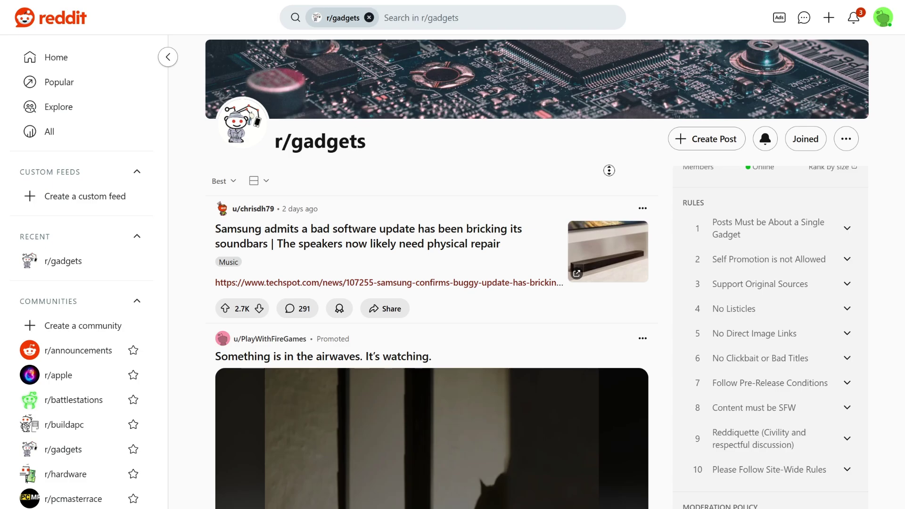
Scroll down the bbPress plugin page to its Screenshots section.
{"action": "scroll", "coordinate": [599, 216], "scroll_direction": "down", "scroll_amount": 4}
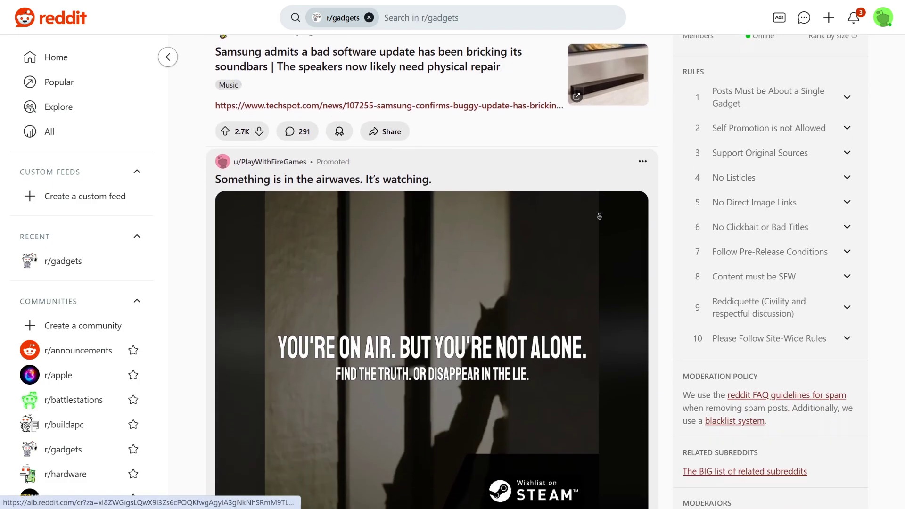
{"action": "scroll", "coordinate": [599, 215], "scroll_direction": "down", "scroll_amount": 3}
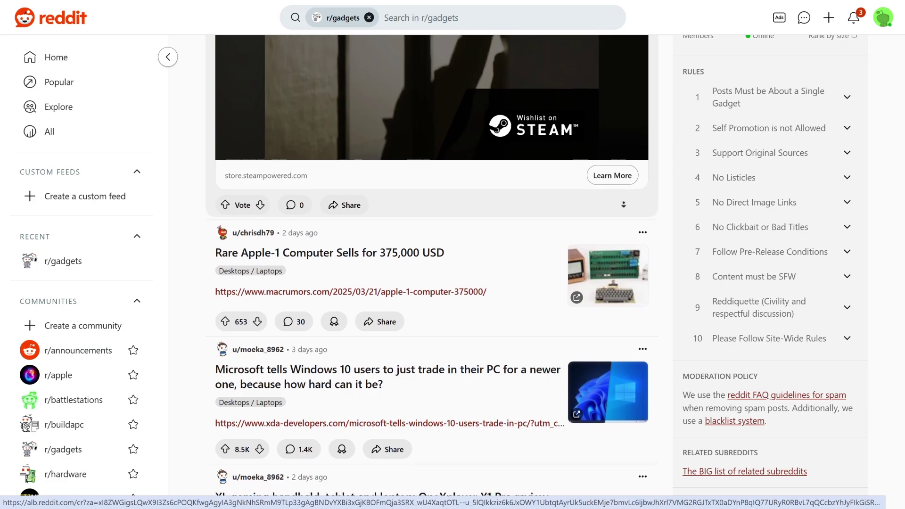
{"action": "scroll", "coordinate": [623, 204], "scroll_direction": "down", "scroll_amount": 2}
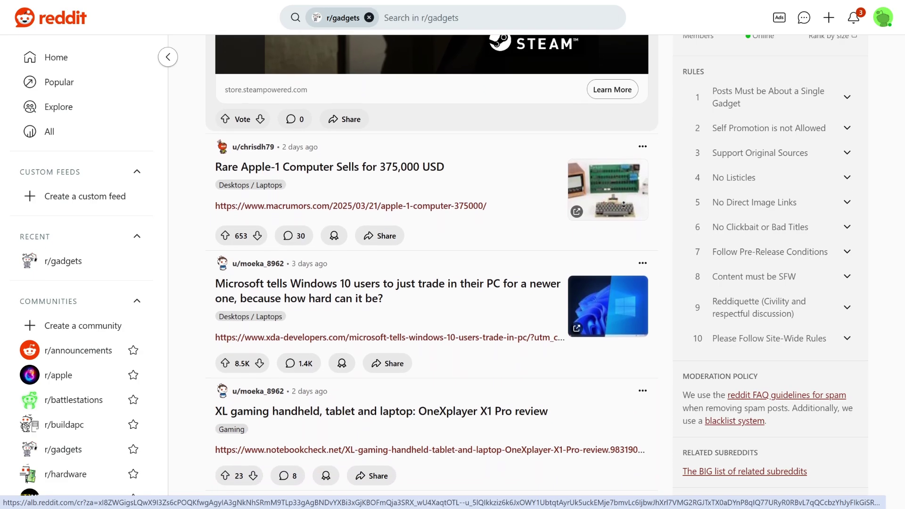
{"action": "scroll", "coordinate": [623, 204], "scroll_direction": "down", "scroll_amount": 2}
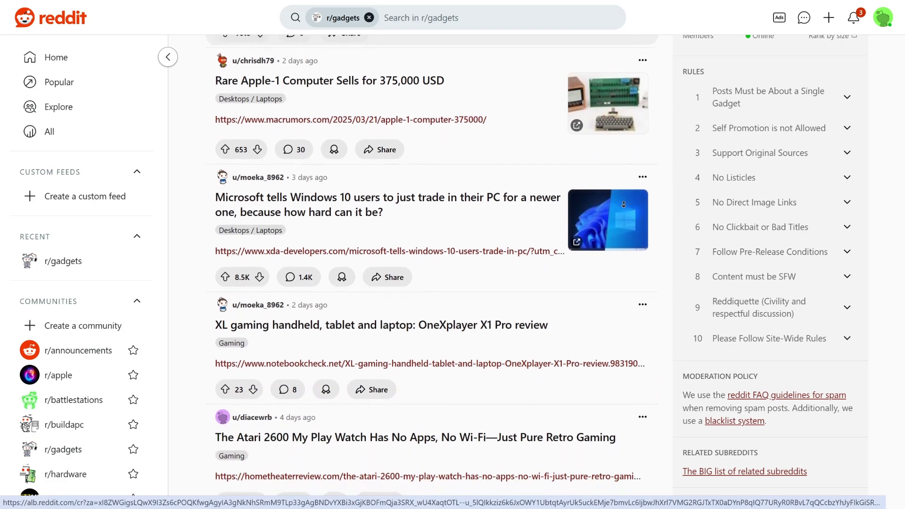
{"action": "scroll", "coordinate": [623, 204], "scroll_direction": "down", "scroll_amount": 2}
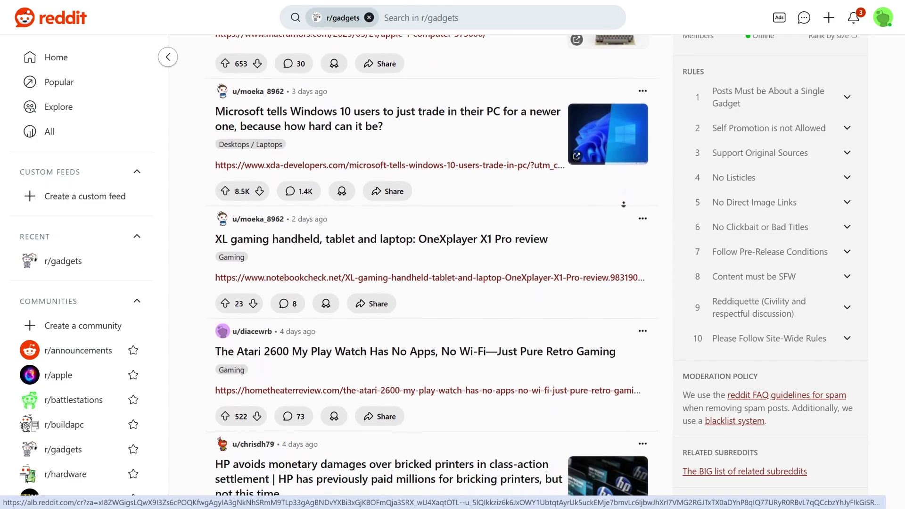
{"action": "scroll", "coordinate": [623, 204], "scroll_direction": "down", "scroll_amount": 2}
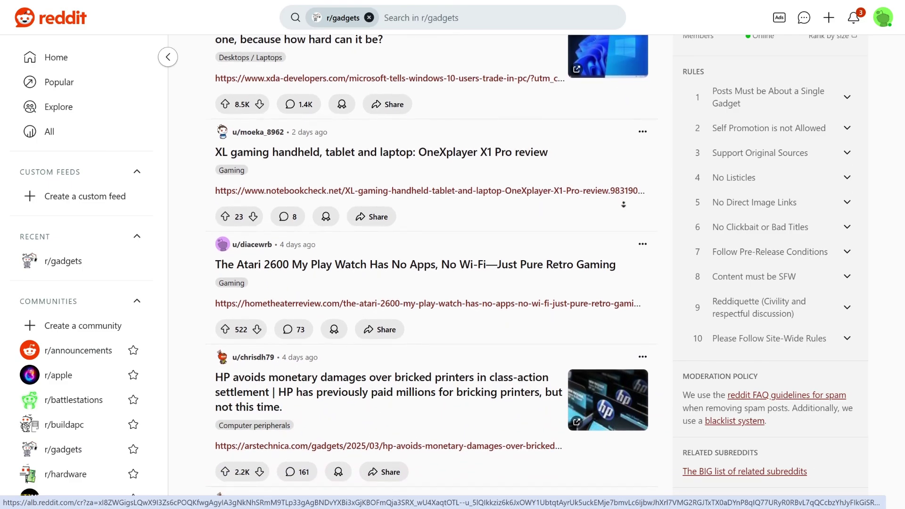
{"action": "scroll", "coordinate": [623, 204], "scroll_direction": "down", "scroll_amount": 2}
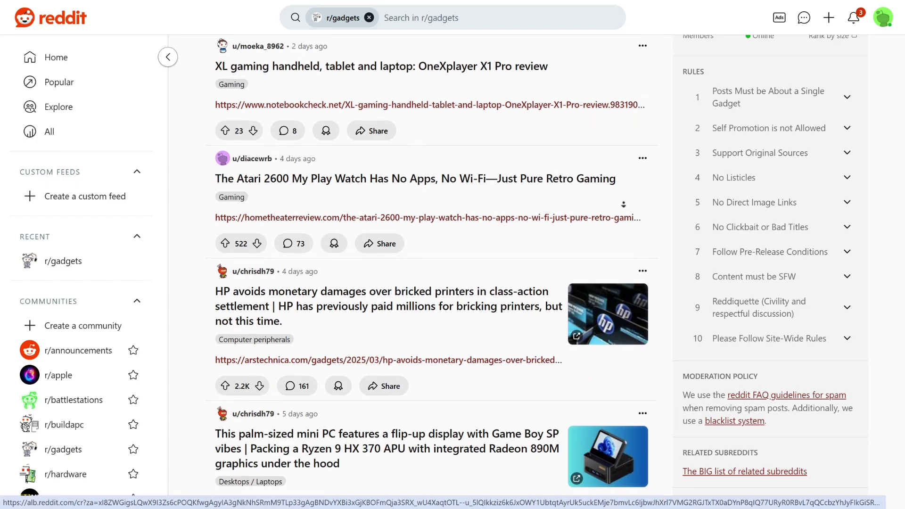
{"action": "scroll", "coordinate": [623, 204], "scroll_direction": "down", "scroll_amount": 2}
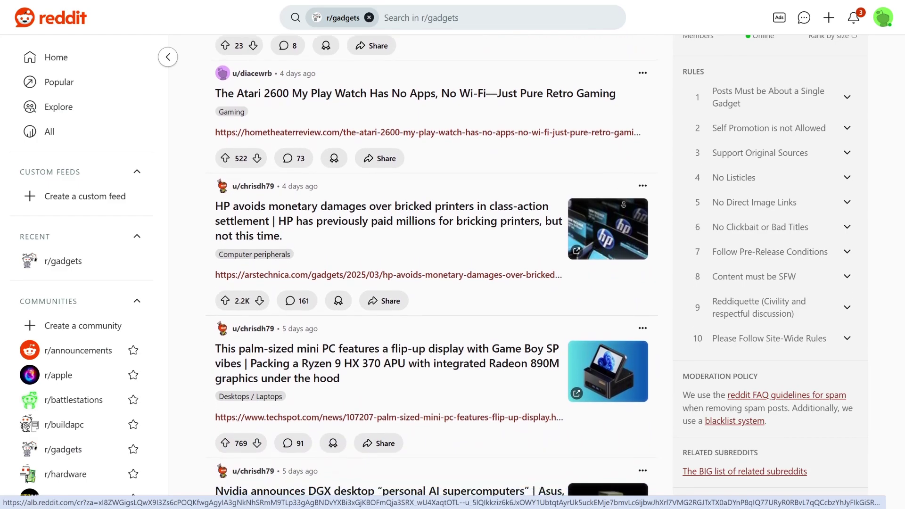
{"action": "scroll", "coordinate": [624, 204], "scroll_direction": "down", "scroll_amount": 2}
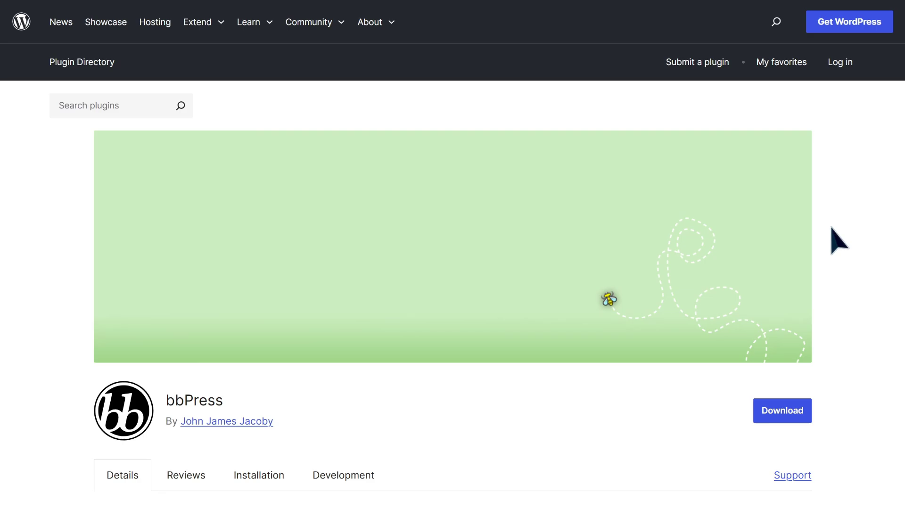
{"action": "middle_click", "coordinate": [830, 226]}
{"action": "scroll", "coordinate": [833, 302], "scroll_direction": "down", "scroll_amount": 3}
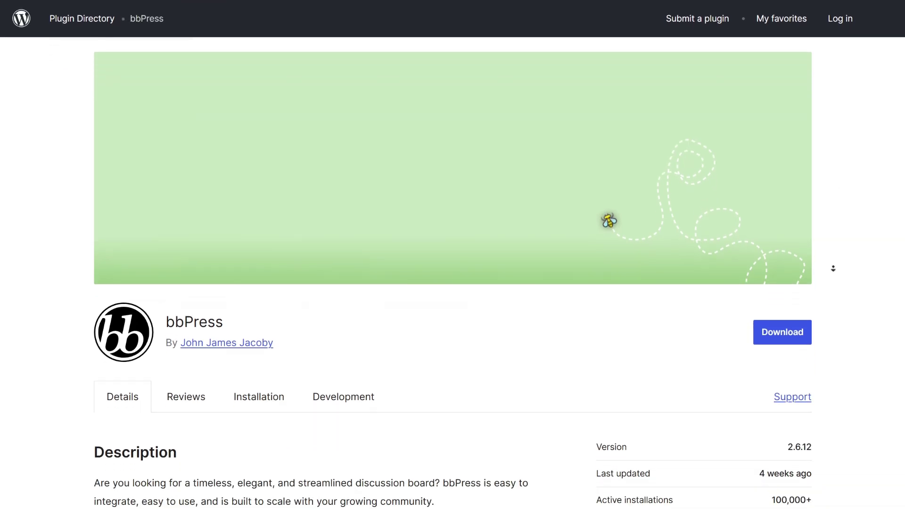
{"action": "scroll", "coordinate": [833, 302], "scroll_direction": "down", "scroll_amount": 8}
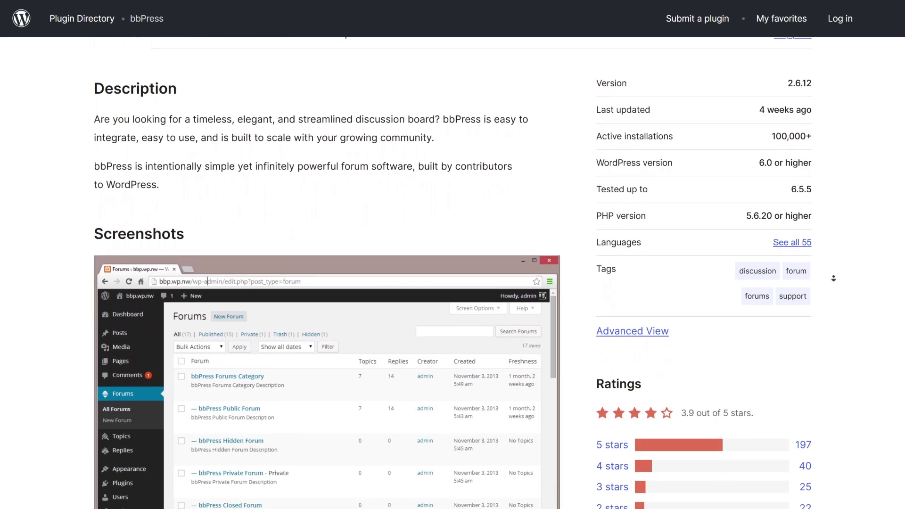
{"action": "scroll", "coordinate": [833, 279], "scroll_direction": "down", "scroll_amount": 3}
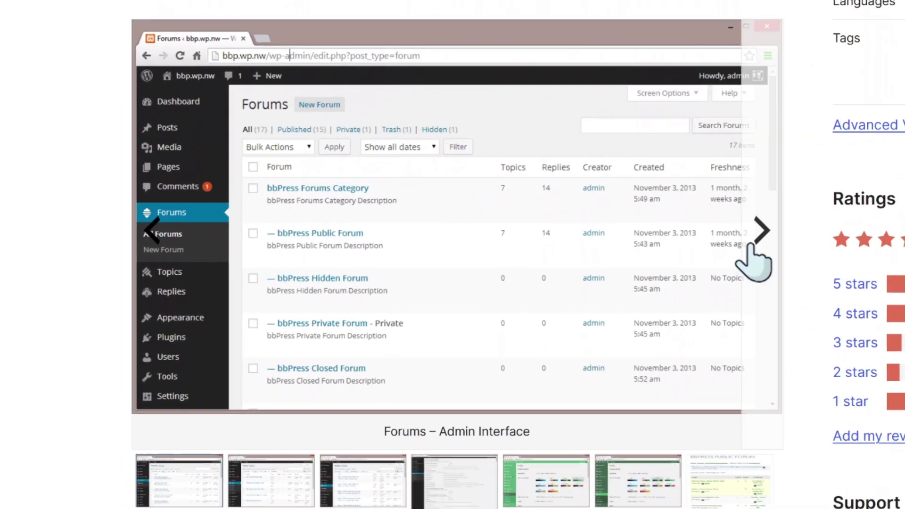
Step through the Topics, Replies, Settings and Themes admin screenshots in the carousel.
{"action": "left_click", "coordinate": [760, 236]}
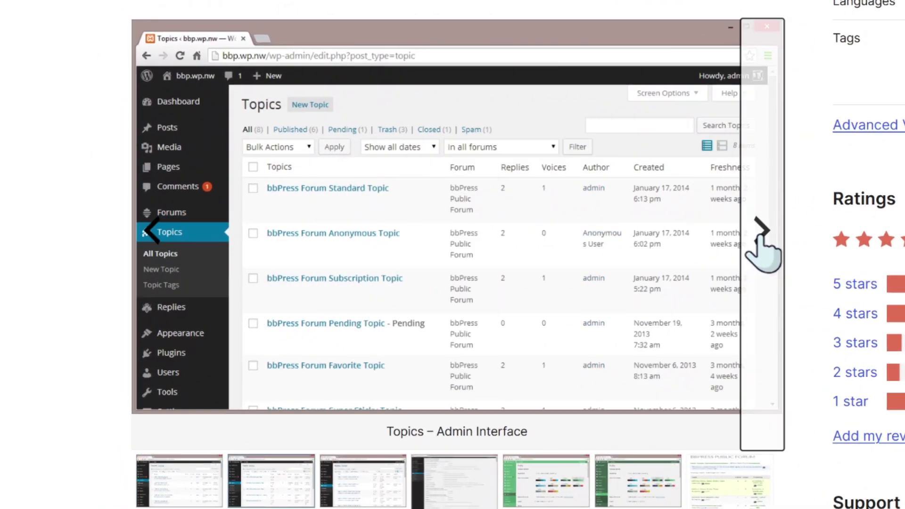
{"action": "left_click", "coordinate": [760, 236]}
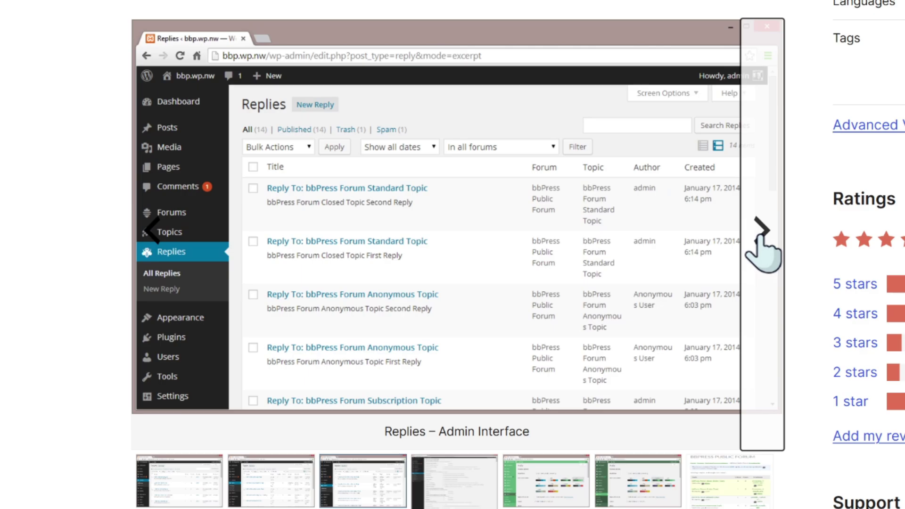
{"action": "left_click", "coordinate": [761, 236]}
{"action": "left_click", "coordinate": [761, 236]}
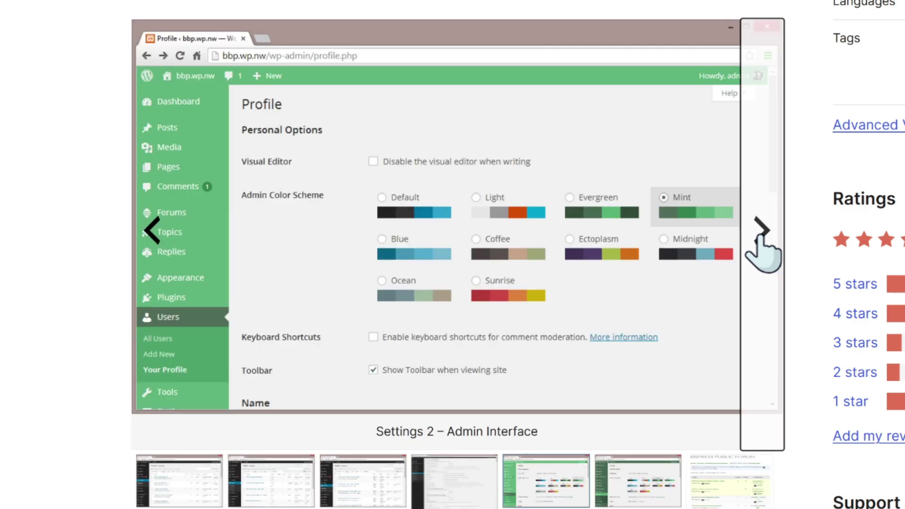
{"action": "left_click", "coordinate": [761, 236]}
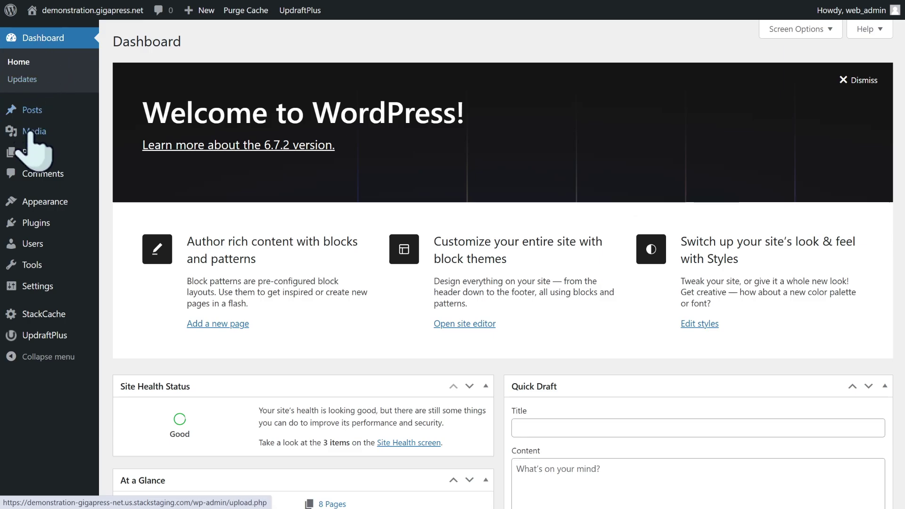
Search Add New Plugin for bbPress, install and activate it, then open Create New Forum.
{"action": "mouse_move", "coordinate": [43, 230]}
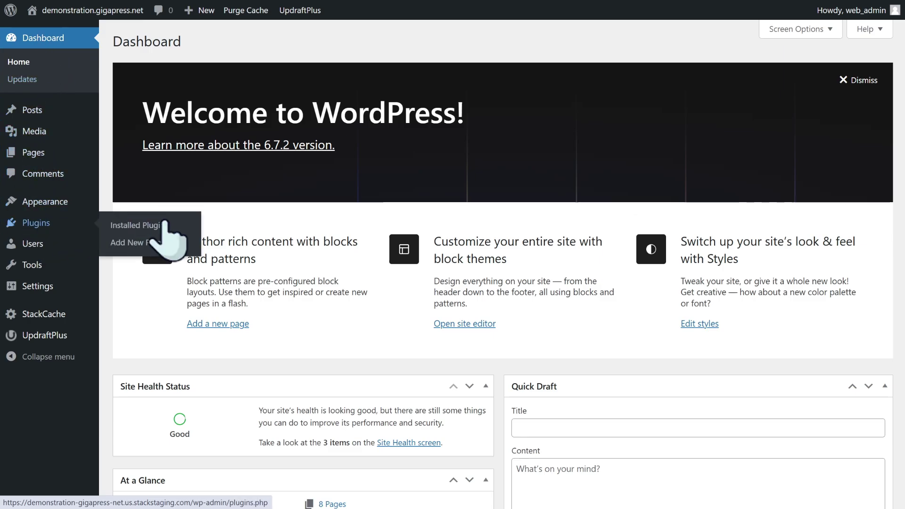
{"action": "left_click", "coordinate": [160, 243]}
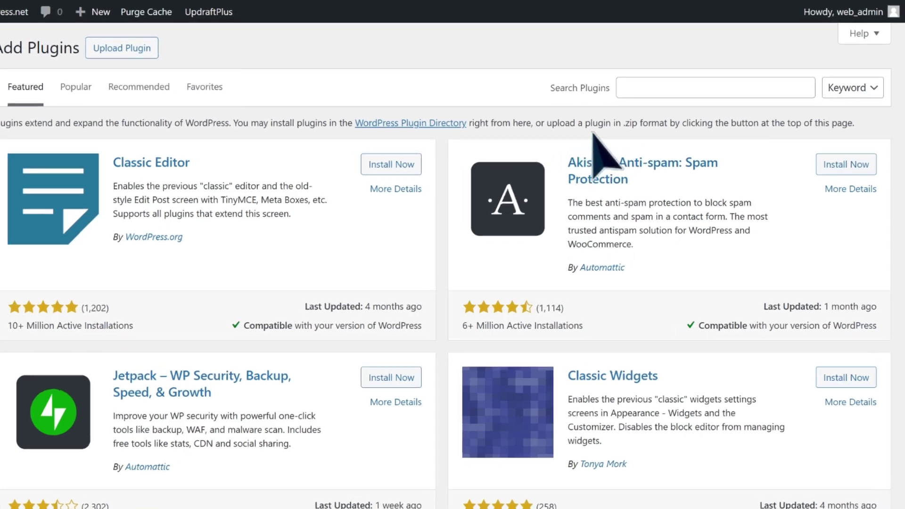
{"action": "left_click", "coordinate": [682, 74]}
{"action": "type", "text": "bbPress"}
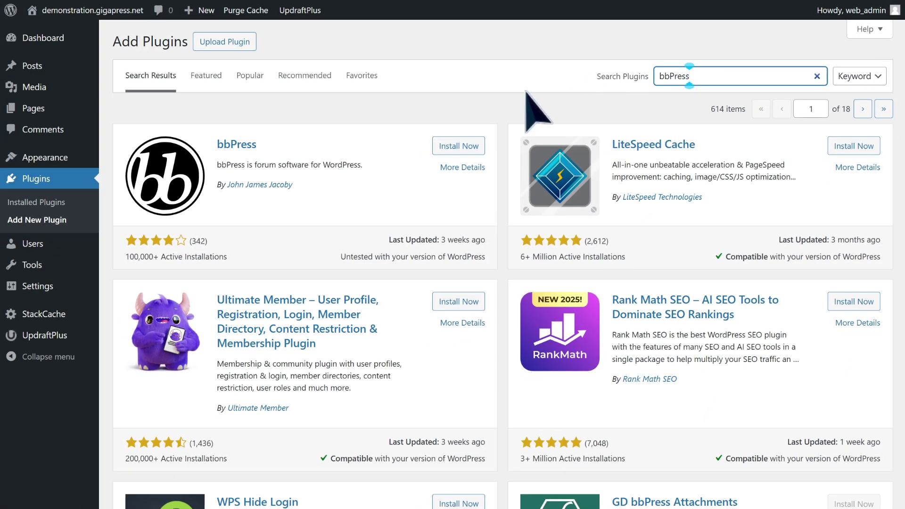
{"action": "left_click", "coordinate": [316, 189]}
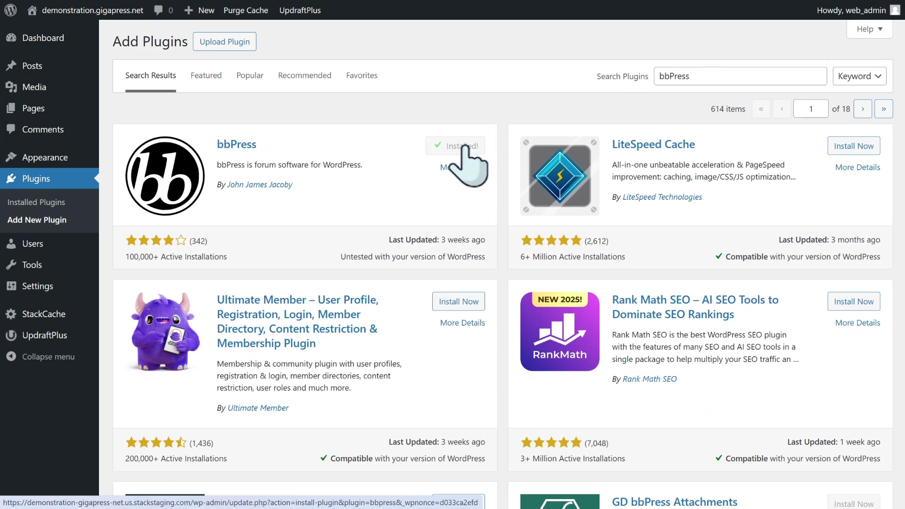
{"action": "left_click", "coordinate": [462, 148]}
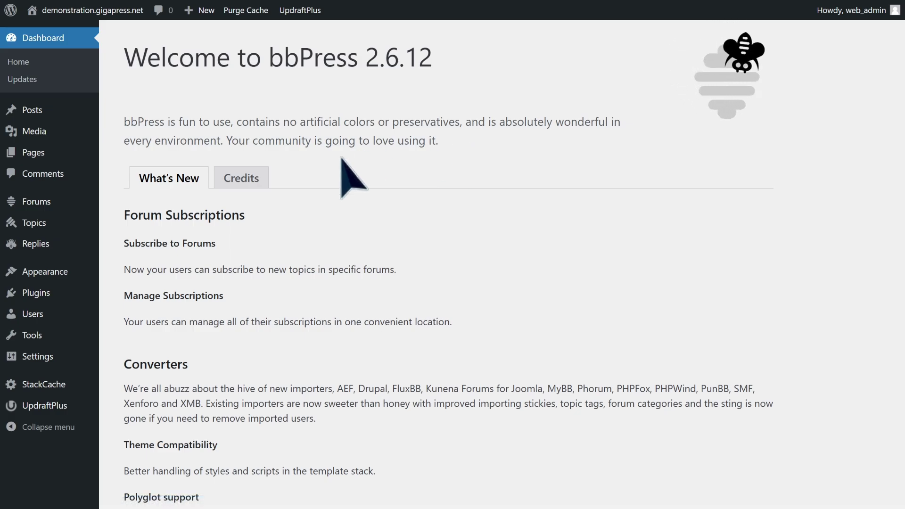
{"action": "mouse_move", "coordinate": [40, 207]}
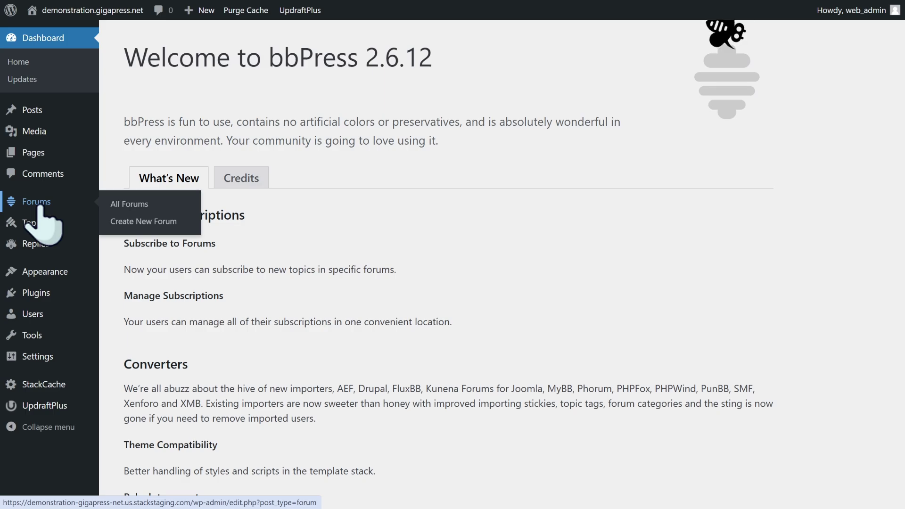
{"action": "left_click", "coordinate": [164, 226]}
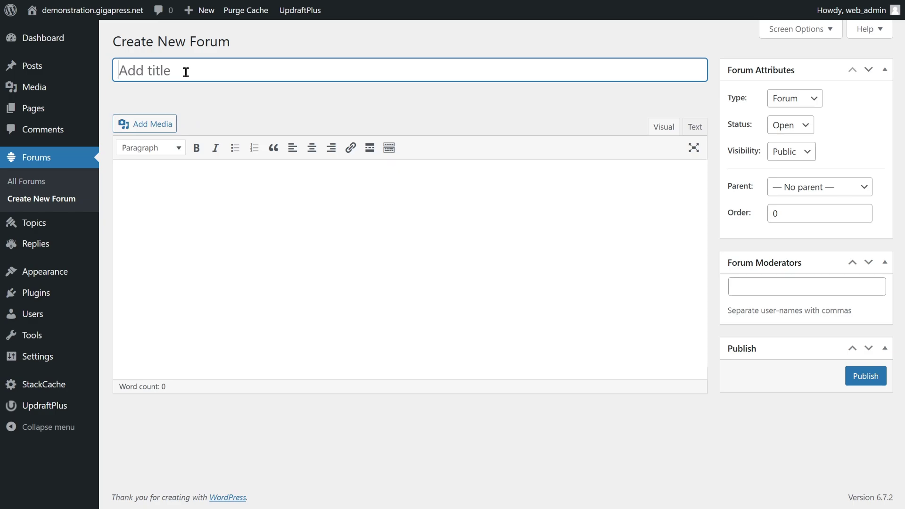
Title the forum 'WordPress Troubleshooting' with a description inviting visitors to drop WordPress questions.
{"action": "type", "text": "WordPress Troublesho"}
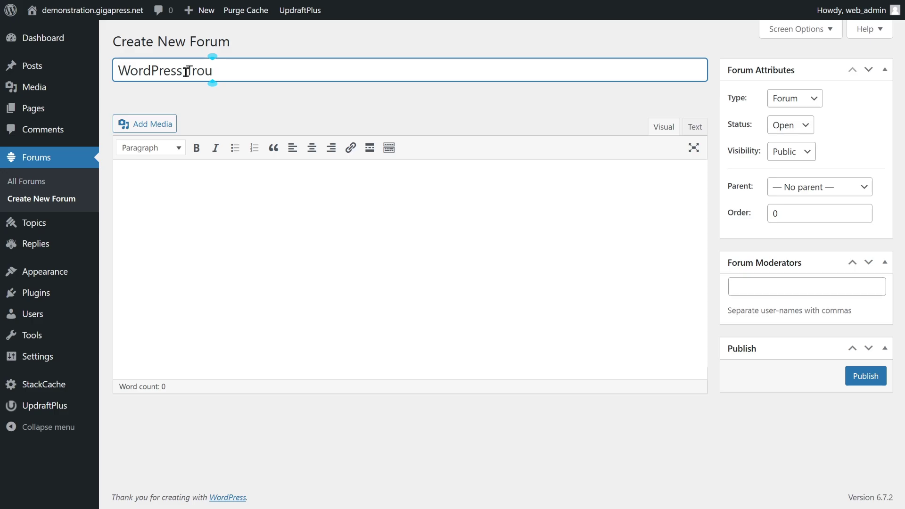
{"action": "type", "text": "oting"}
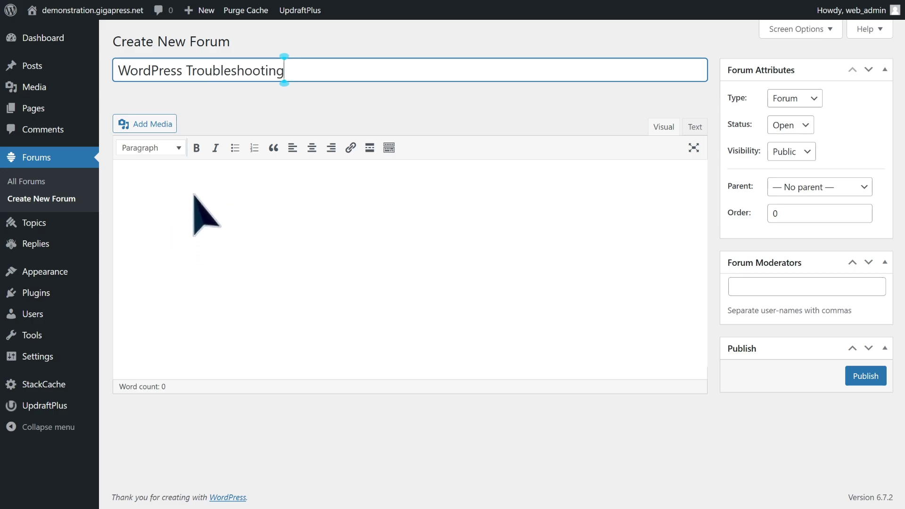
{"action": "left_click", "coordinate": [197, 189]}
{"action": "type", "text": "Have y"}
{"action": "type", "text": "ou run into any issue"}
{"action": "type", "text": "s w"}
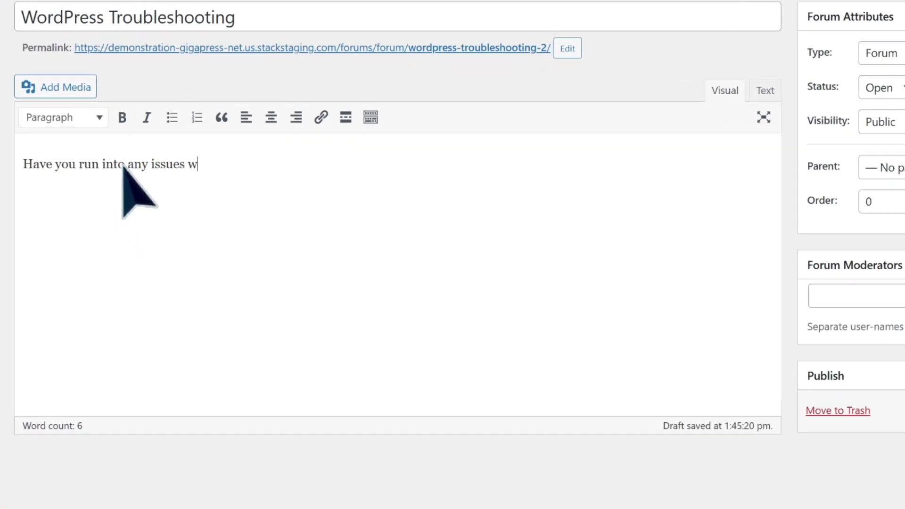
{"action": "type", "text": "ith WordPress? Drop your questions below!"}
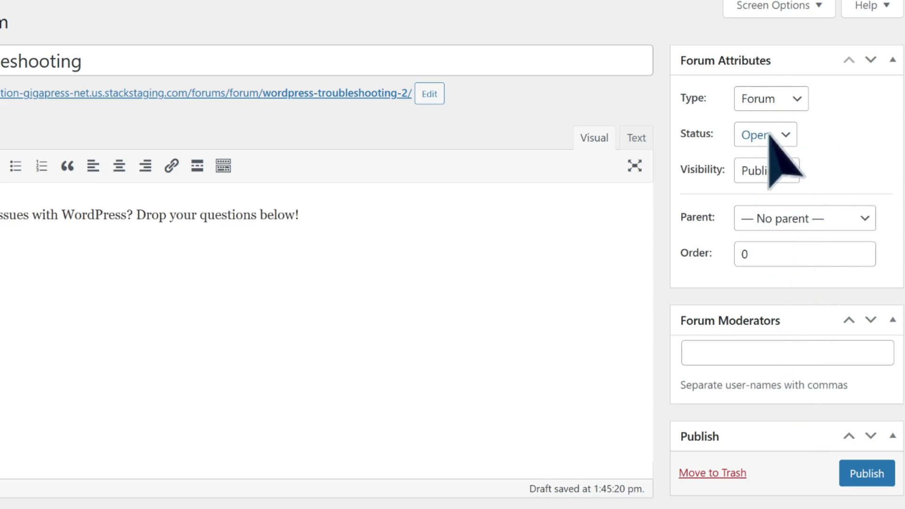
Keep Type Forum, Status Open and Visibility Public, then publish the forum.
{"action": "left_click", "coordinate": [780, 105]}
{"action": "left_click", "coordinate": [777, 123]}
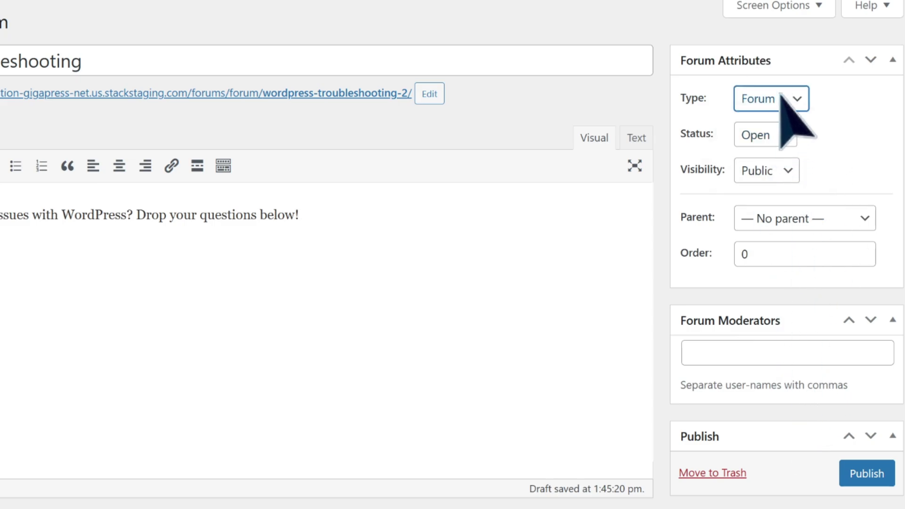
{"action": "left_click", "coordinate": [777, 135]}
{"action": "left_click", "coordinate": [773, 160]}
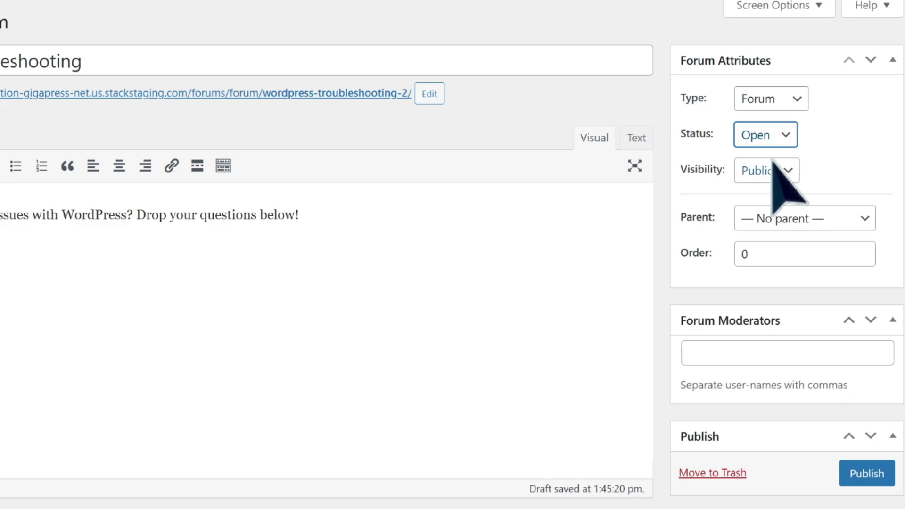
{"action": "left_click", "coordinate": [779, 171]}
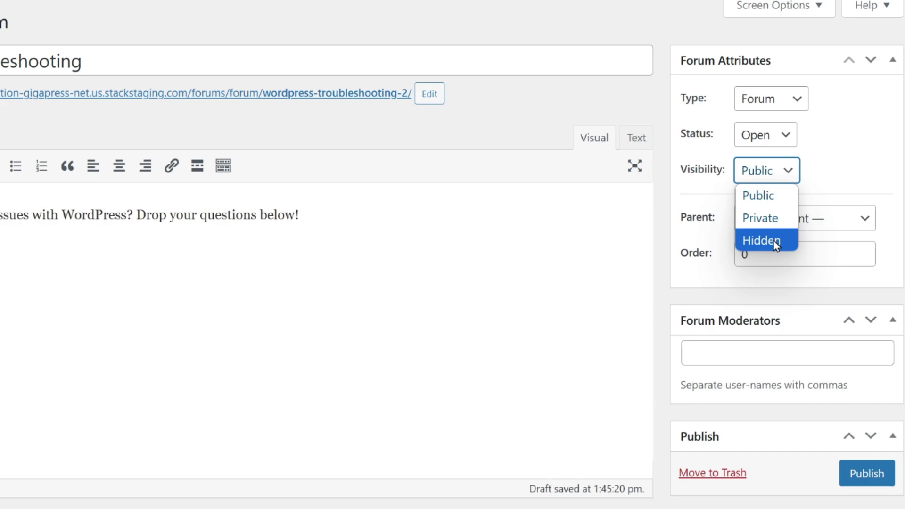
{"action": "left_click", "coordinate": [772, 195]}
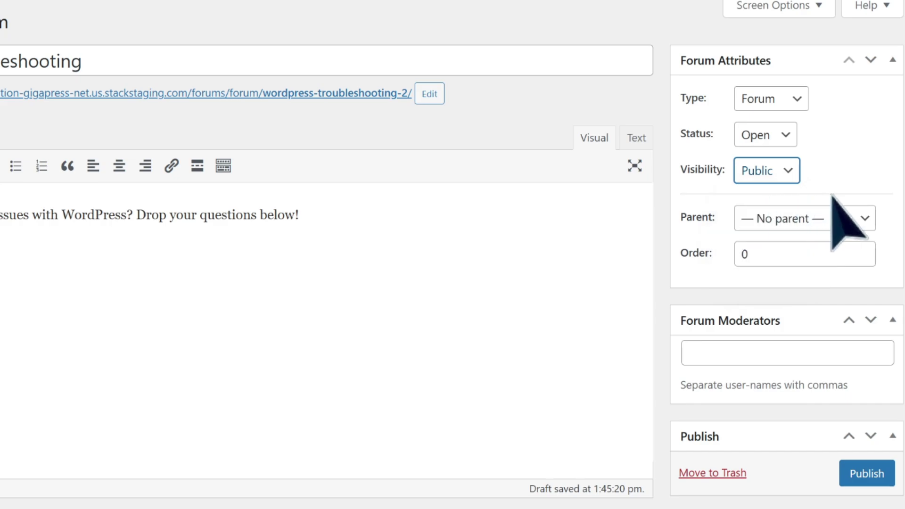
{"action": "left_click", "coordinate": [791, 349]}
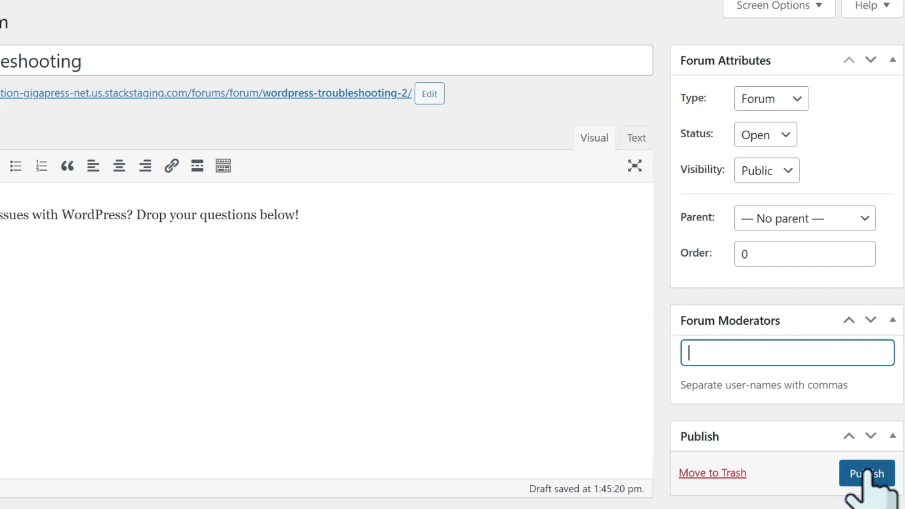
{"action": "left_click", "coordinate": [869, 474]}
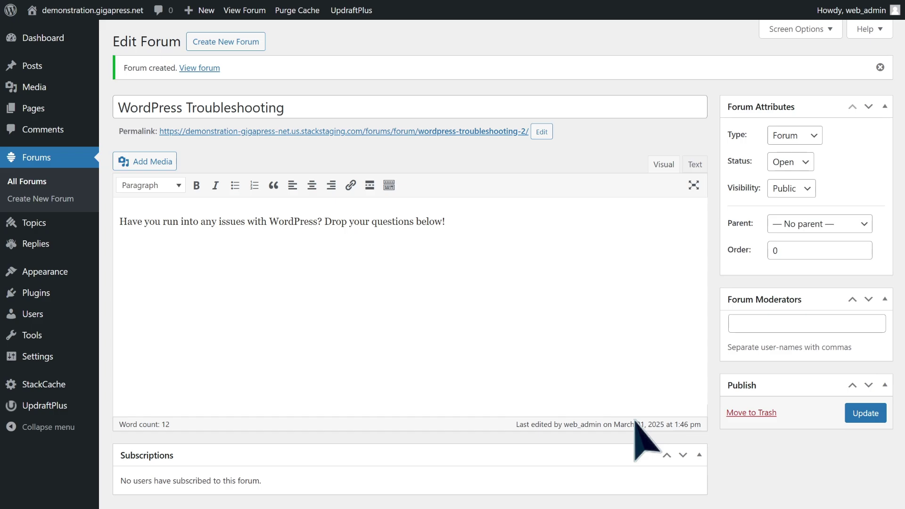
In Settings > Forums, toggle post editing, revision logging and topic favorites, then save.
{"action": "mouse_move", "coordinate": [45, 363]}
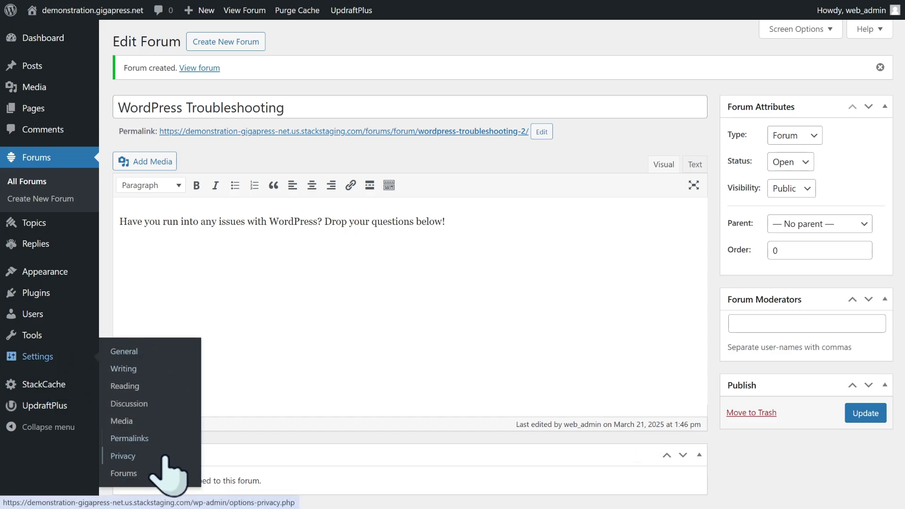
{"action": "left_click", "coordinate": [140, 475]}
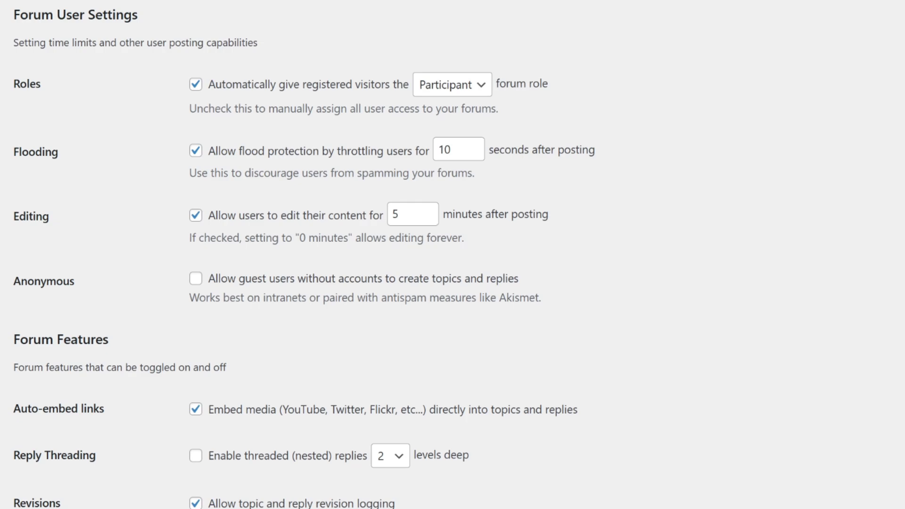
{"action": "left_click", "coordinate": [473, 84]}
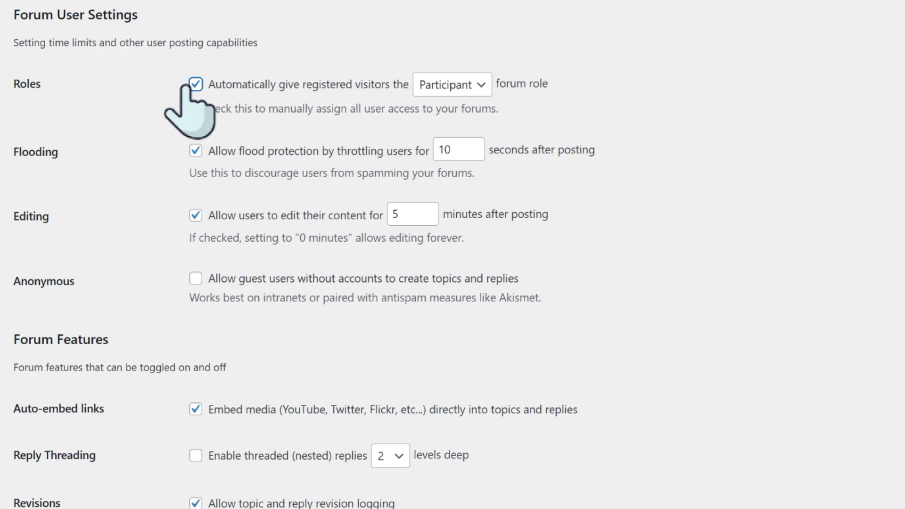
{"action": "left_click", "coordinate": [195, 215]}
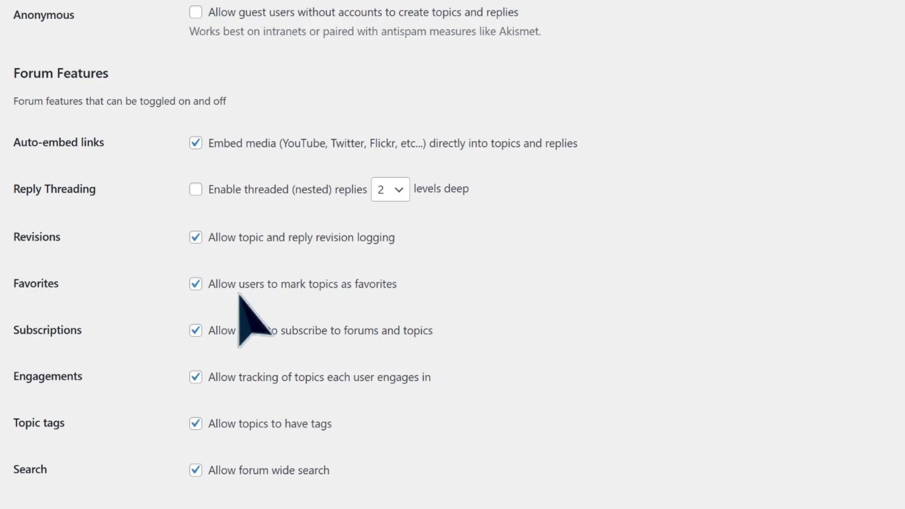
{"action": "left_click", "coordinate": [195, 237]}
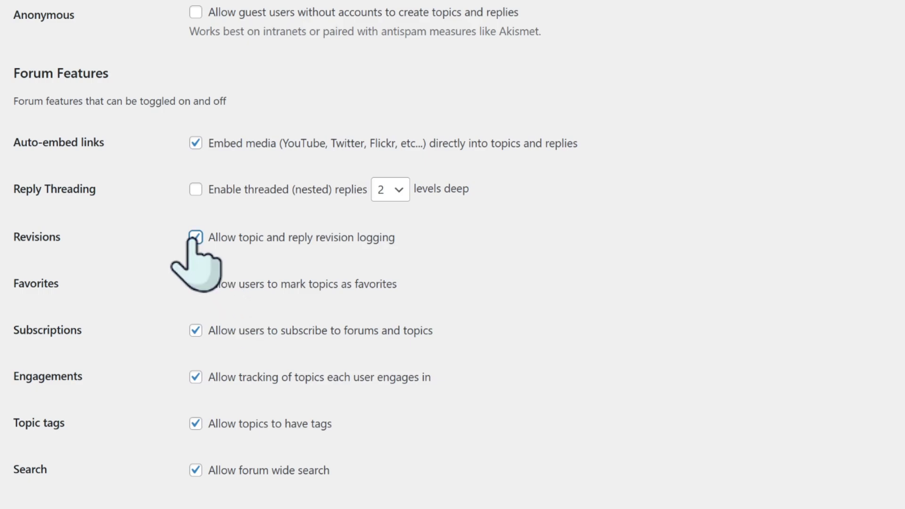
{"action": "left_click", "coordinate": [195, 284]}
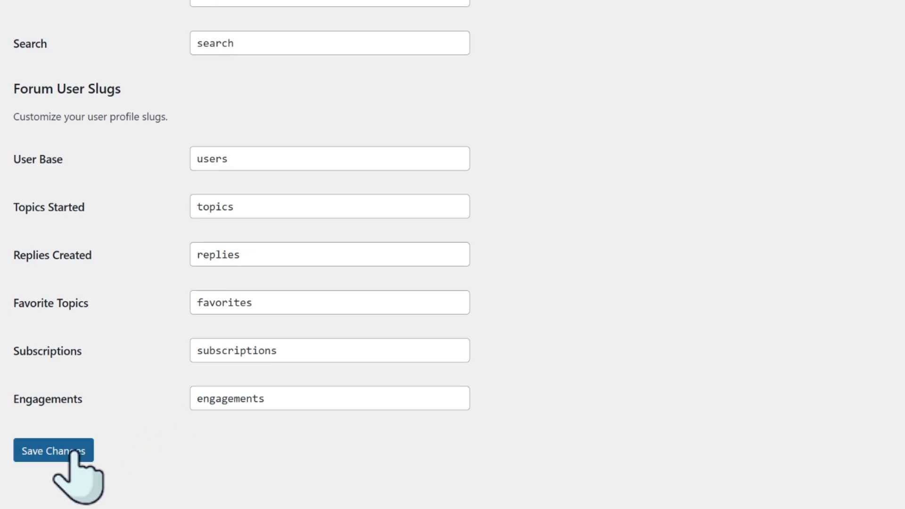
{"action": "left_click", "coordinate": [74, 451]}
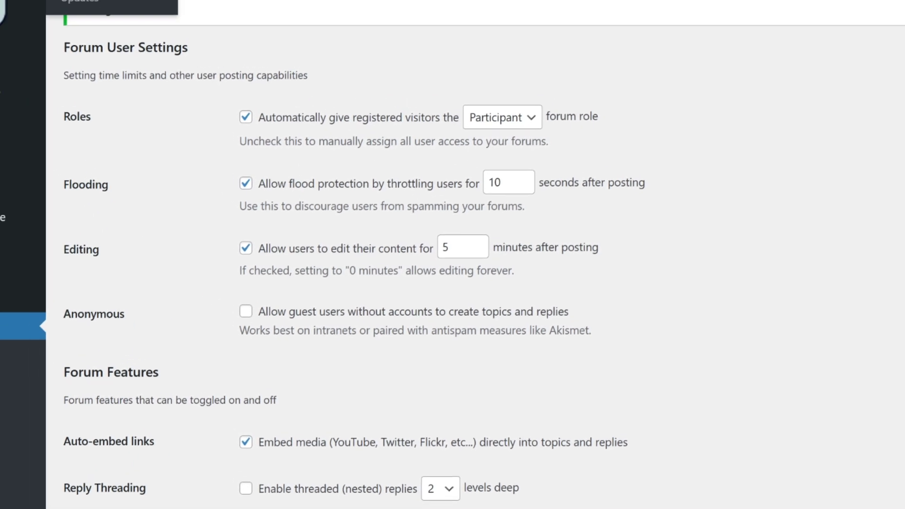
{"action": "left_click", "coordinate": [56, 49]}
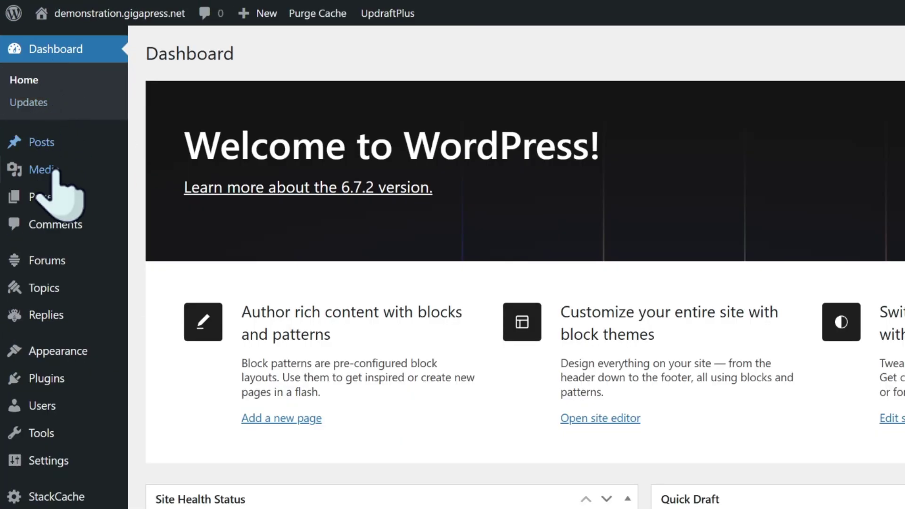
Start a new page and switch the editor to the Code editor.
{"action": "mouse_move", "coordinate": [52, 201]}
{"action": "left_click", "coordinate": [206, 225]}
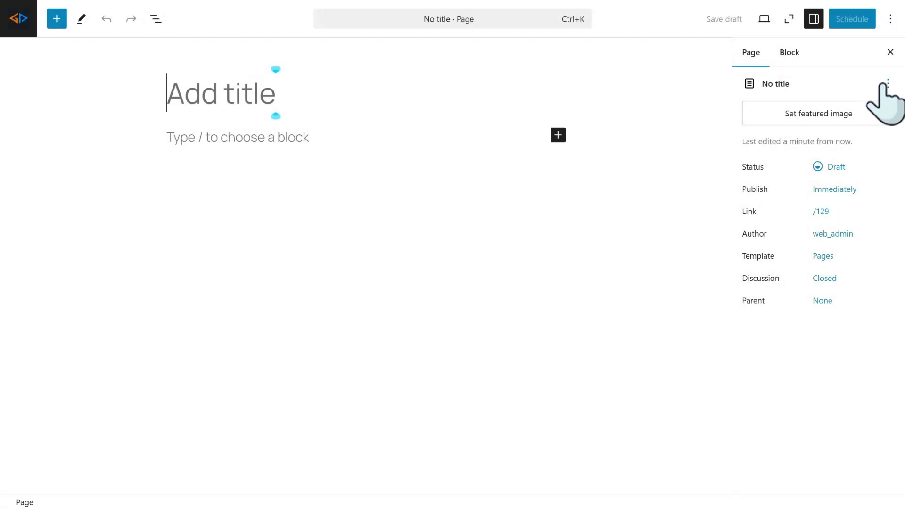
{"action": "left_click", "coordinate": [894, 21]}
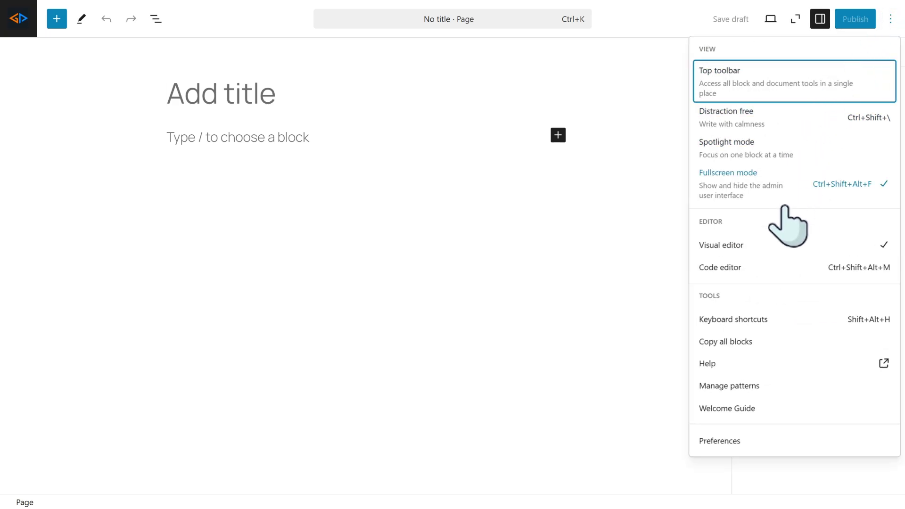
{"action": "left_click", "coordinate": [770, 269]}
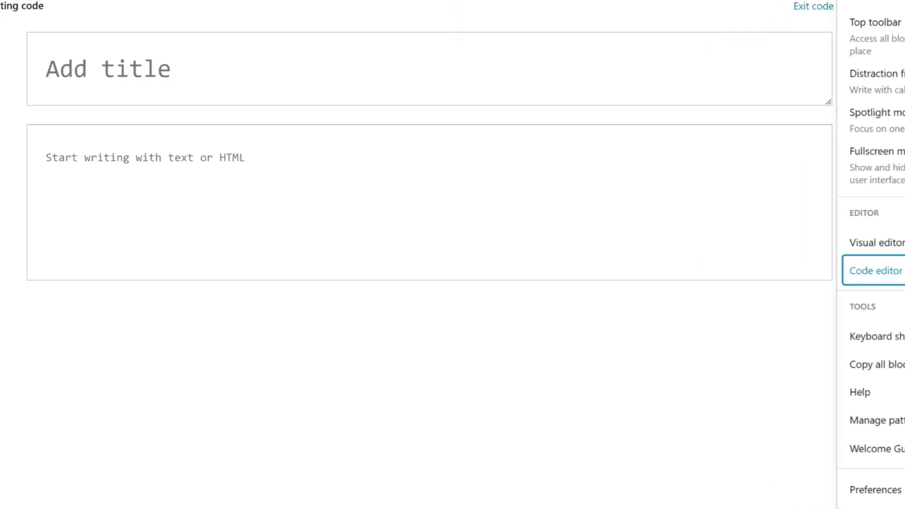
Paste the [bbp-forum-index] shortcode into the content, publish the page and view it.
{"action": "left_click", "coordinate": [198, 184]}
{"action": "type", "text": "[bbp-forum-index]"}
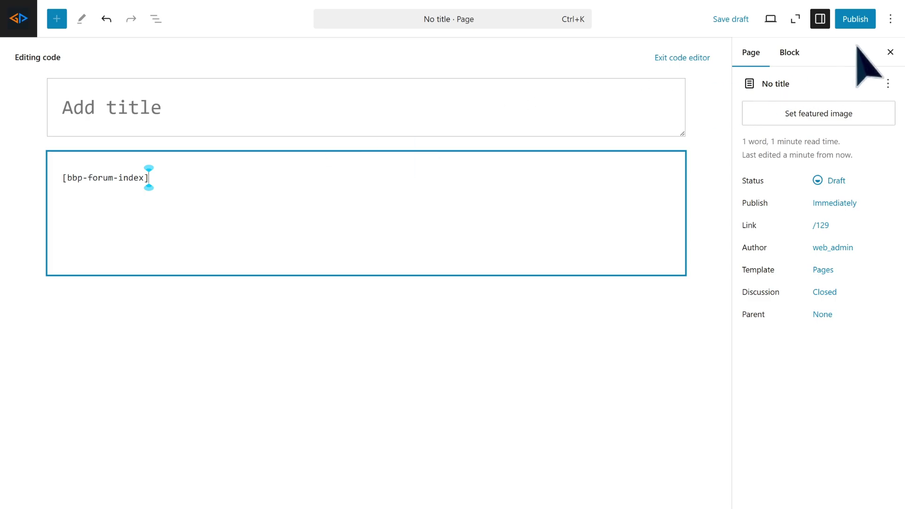
{"action": "left_click", "coordinate": [854, 20]}
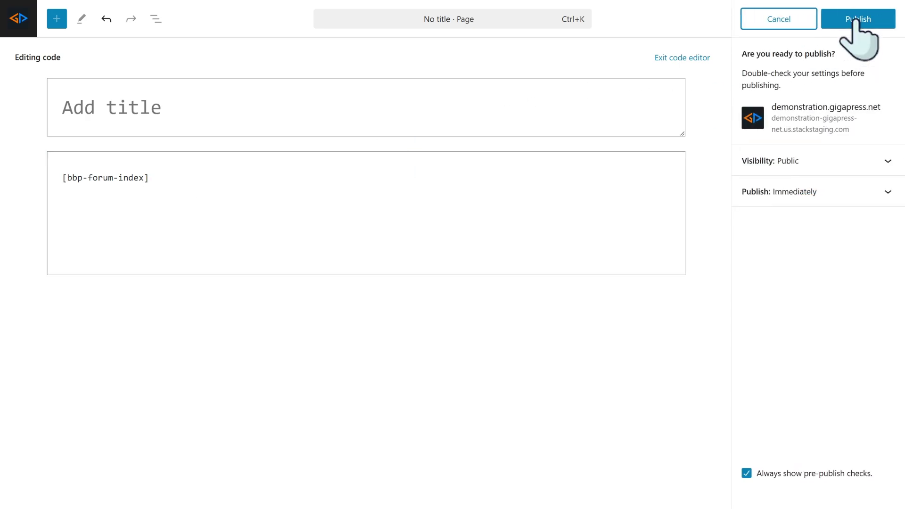
{"action": "left_click", "coordinate": [854, 22]}
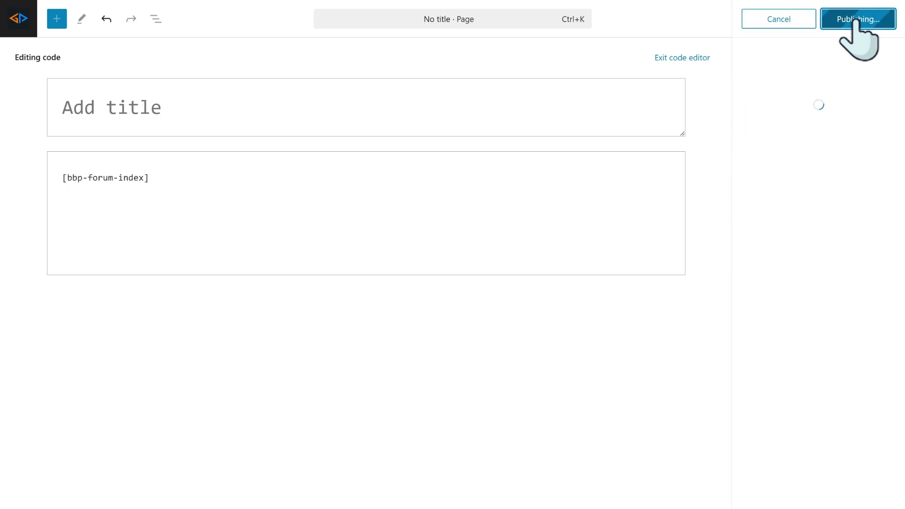
{"action": "left_click", "coordinate": [767, 166]}
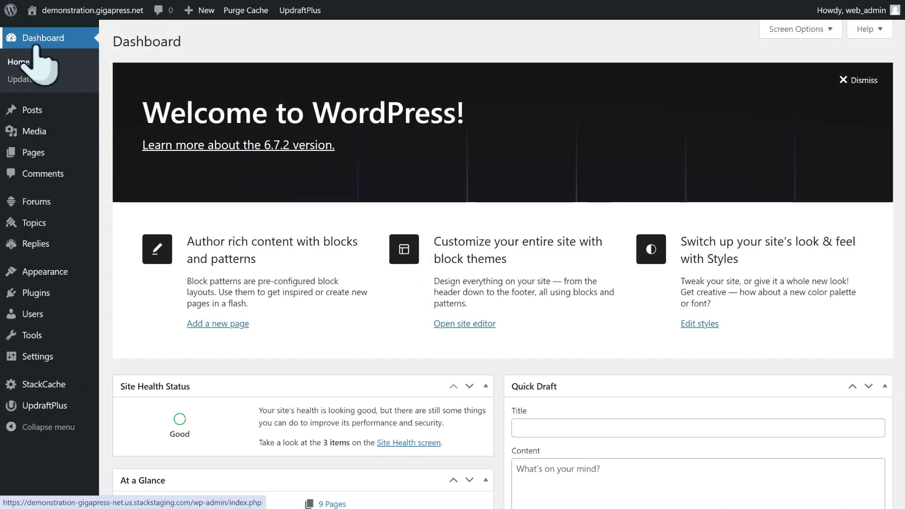
Add a header navigation link to the Forum page, labelled 'Forum 2'.
{"action": "mouse_move", "coordinate": [44, 271]}
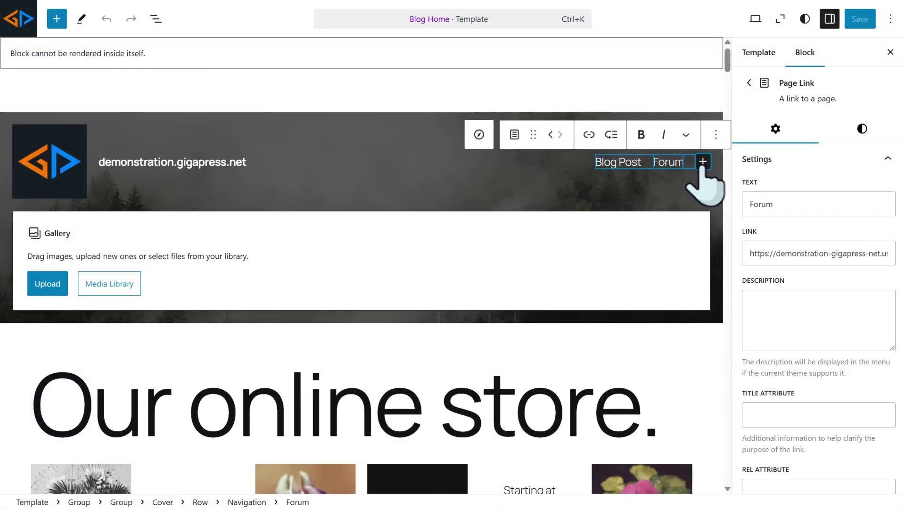
{"action": "left_click", "coordinate": [702, 162]}
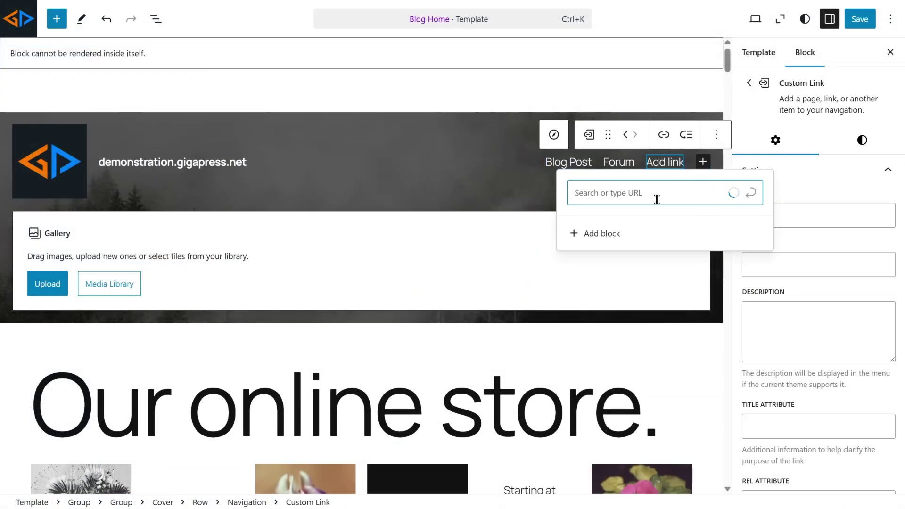
{"action": "type", "text": "Forum"}
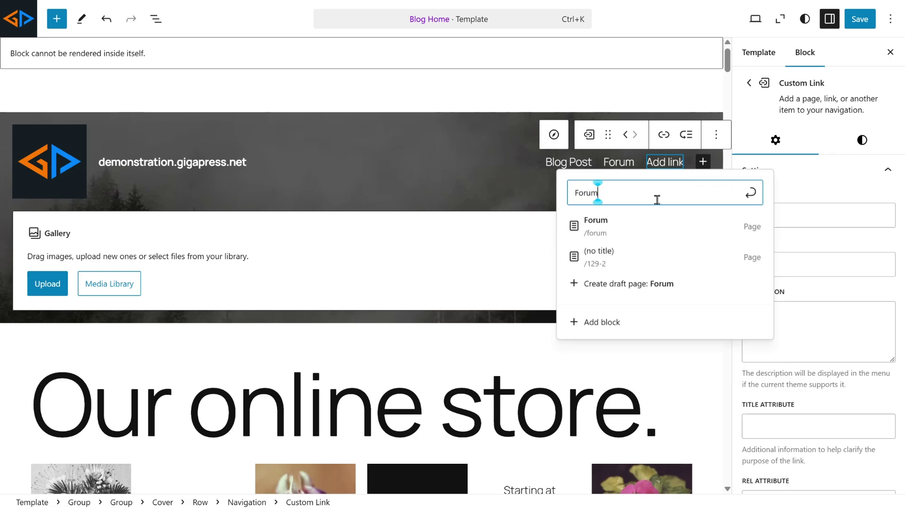
{"action": "left_click", "coordinate": [650, 233]}
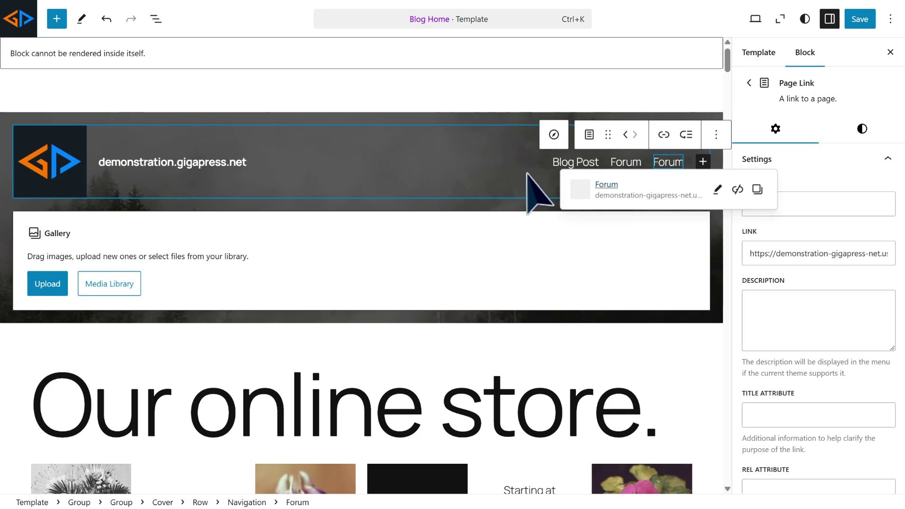
{"action": "left_click", "coordinate": [681, 164]}
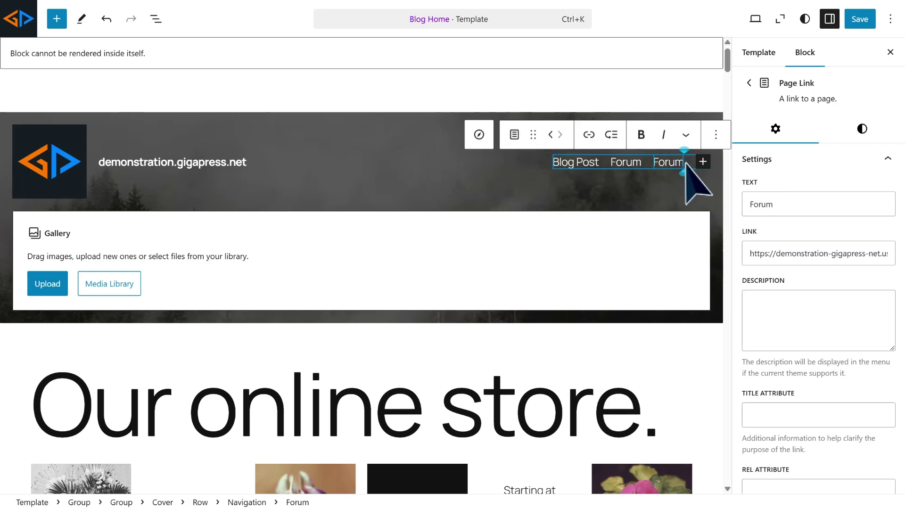
{"action": "type", "text": "2"}
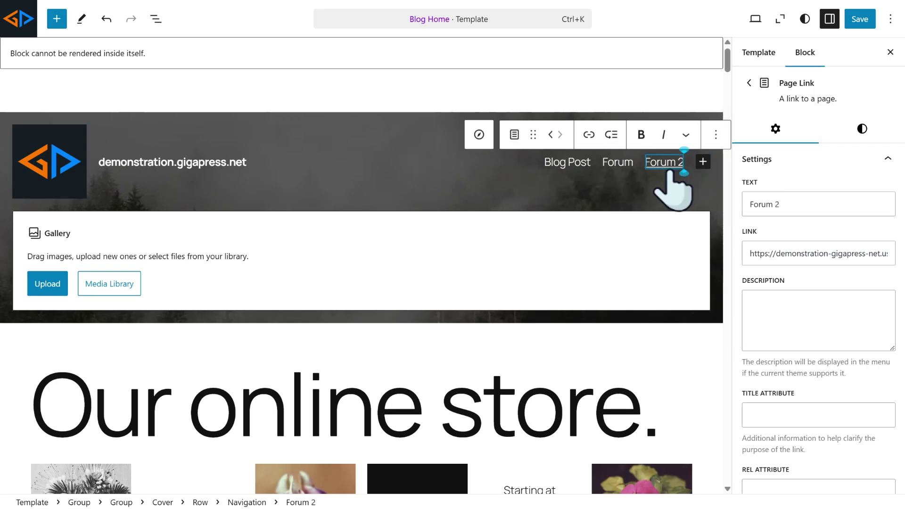
{"action": "left_click", "coordinate": [503, 194]}
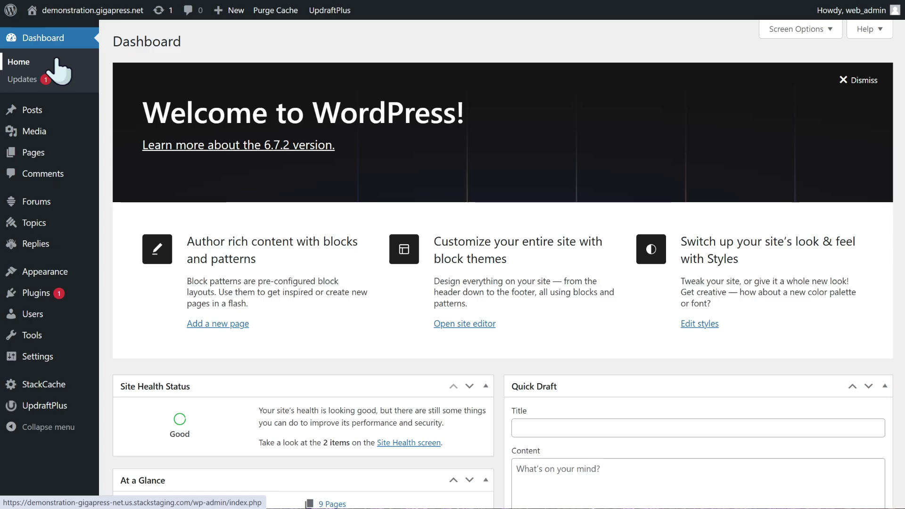
Publish a Register page in the Code editor containing the [bbp-register] shortcode.
{"action": "mouse_move", "coordinate": [41, 157]}
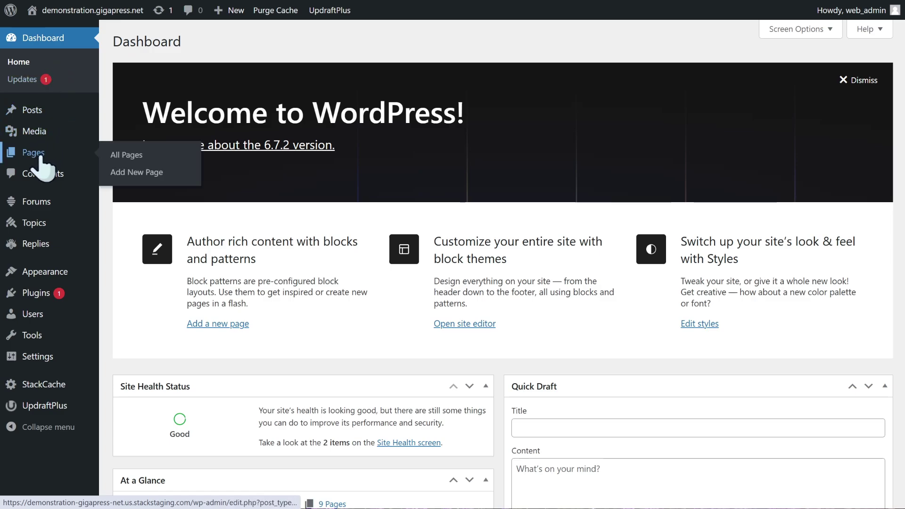
{"action": "left_click", "coordinate": [155, 179]}
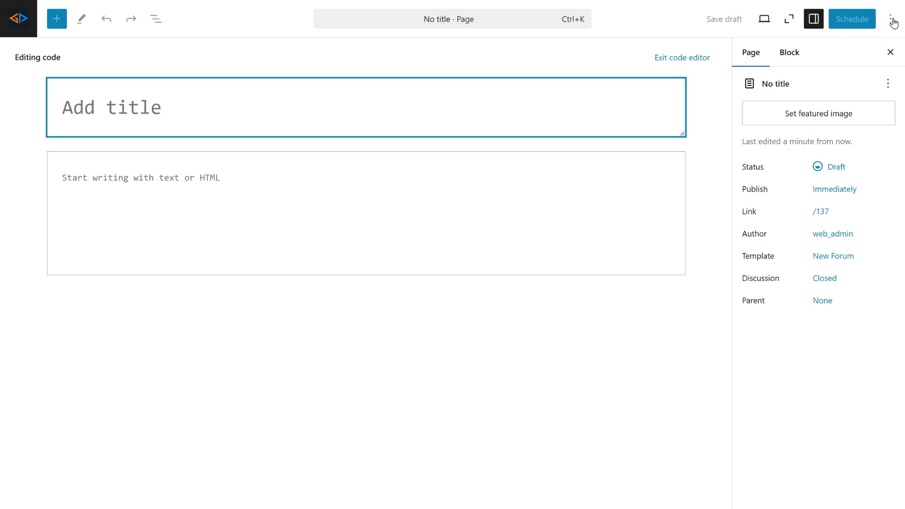
{"action": "left_click", "coordinate": [892, 19]}
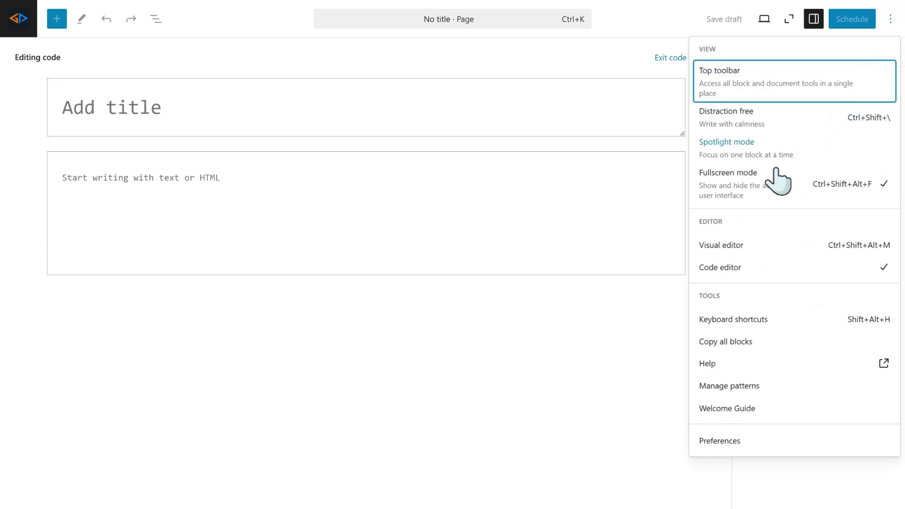
{"action": "left_click", "coordinate": [748, 275]}
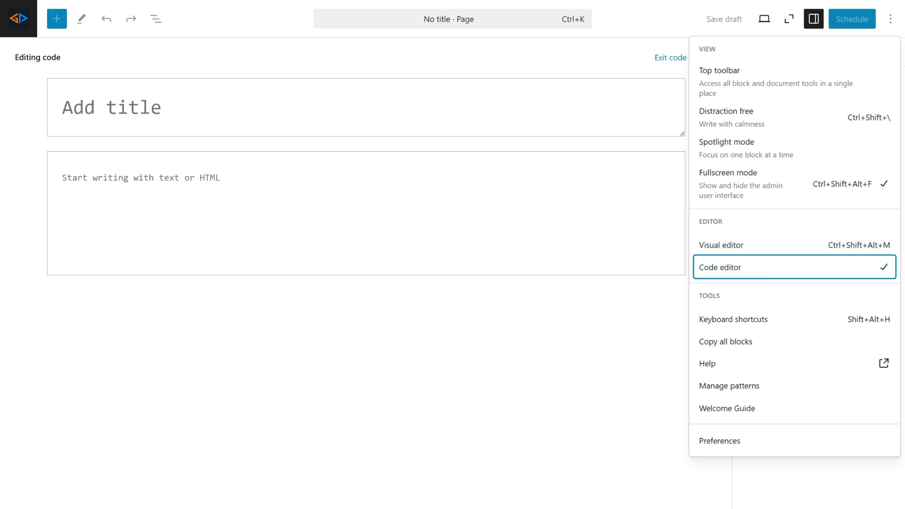
{"action": "left_click", "coordinate": [176, 182]}
{"action": "type", "text": "[bbp-register]"}
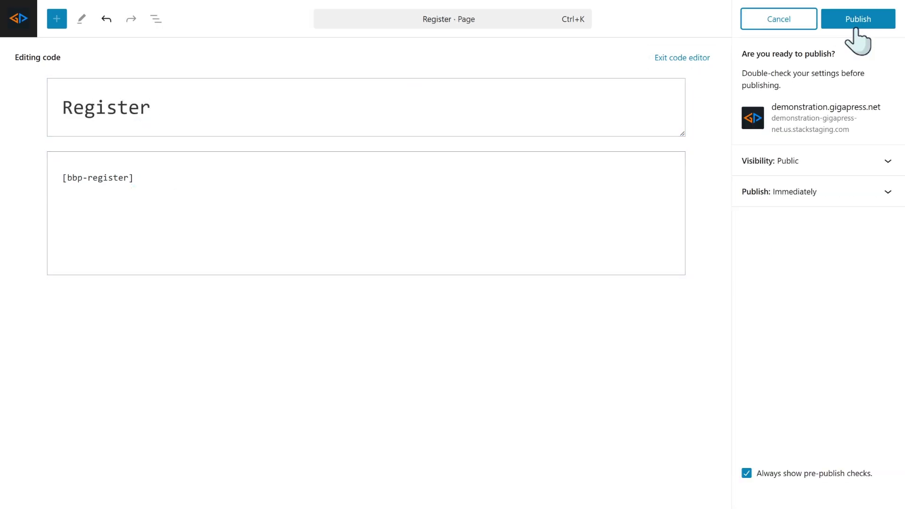
{"action": "left_click", "coordinate": [854, 29]}
{"action": "left_click", "coordinate": [786, 157]}
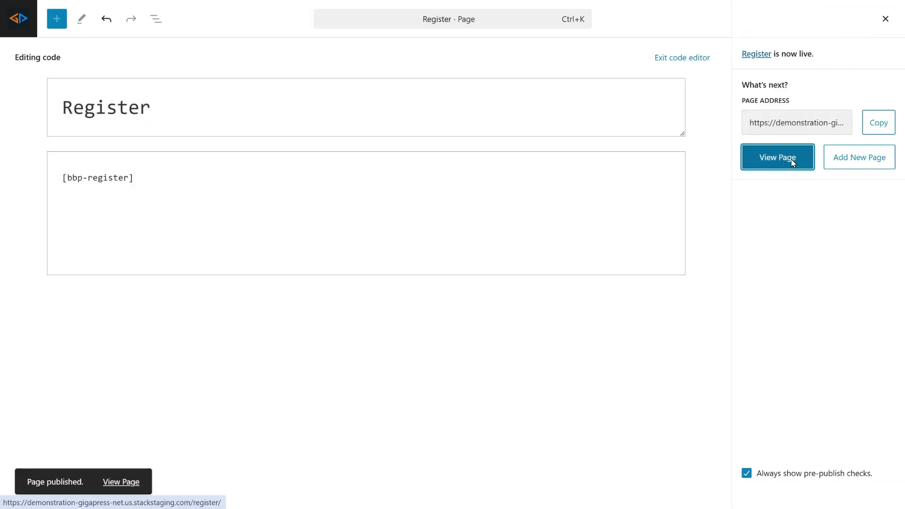
Publish a Lost Password page containing the [bbp-lost-pass] shortcode.
{"action": "left_click", "coordinate": [412, 194]}
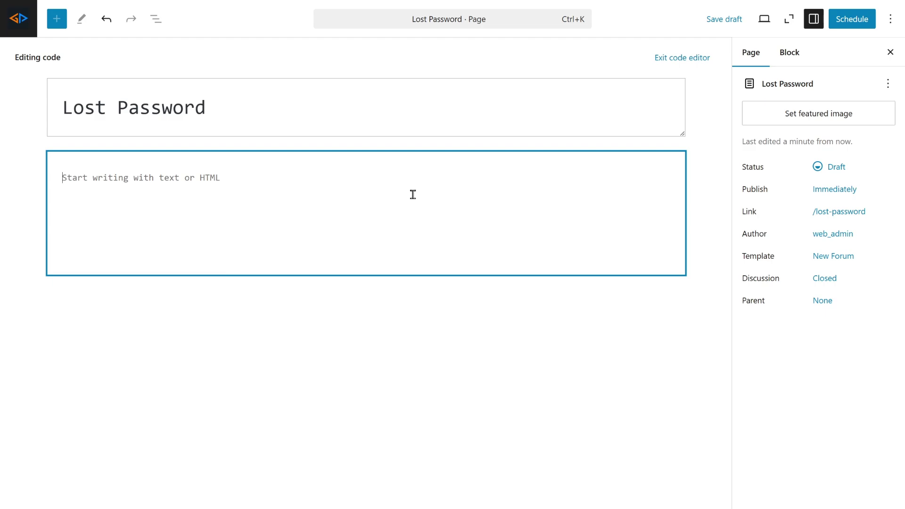
{"action": "left_click", "coordinate": [221, 190]}
{"action": "type", "text": "[bbp-lost-pass]"}
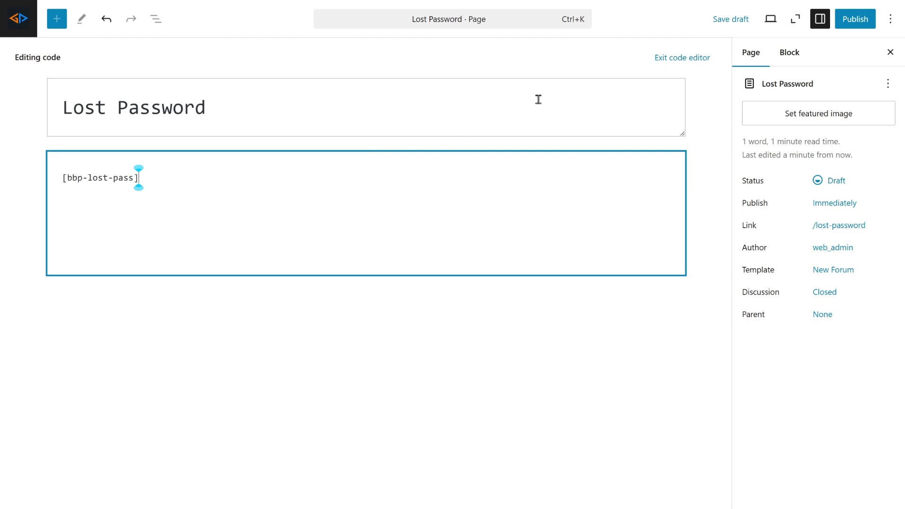
{"action": "left_click", "coordinate": [861, 22]}
{"action": "left_click", "coordinate": [858, 21]}
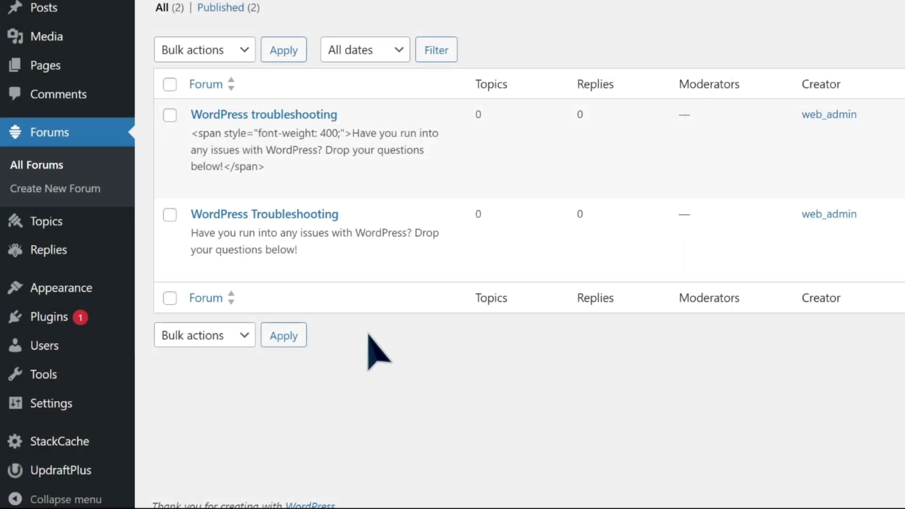
Open the second 'WordPress Troubleshooting' forum in All Forums for editing.
{"action": "mouse_move", "coordinate": [256, 125]}
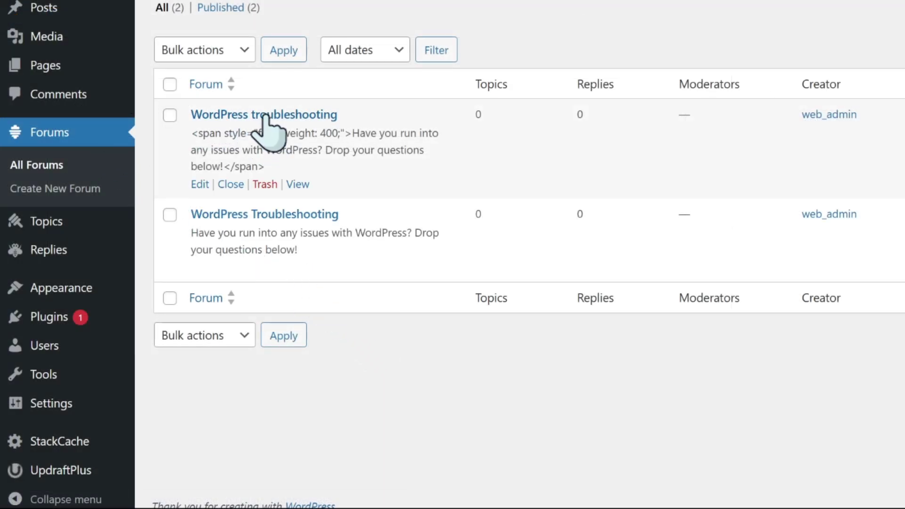
{"action": "left_click", "coordinate": [264, 215]}
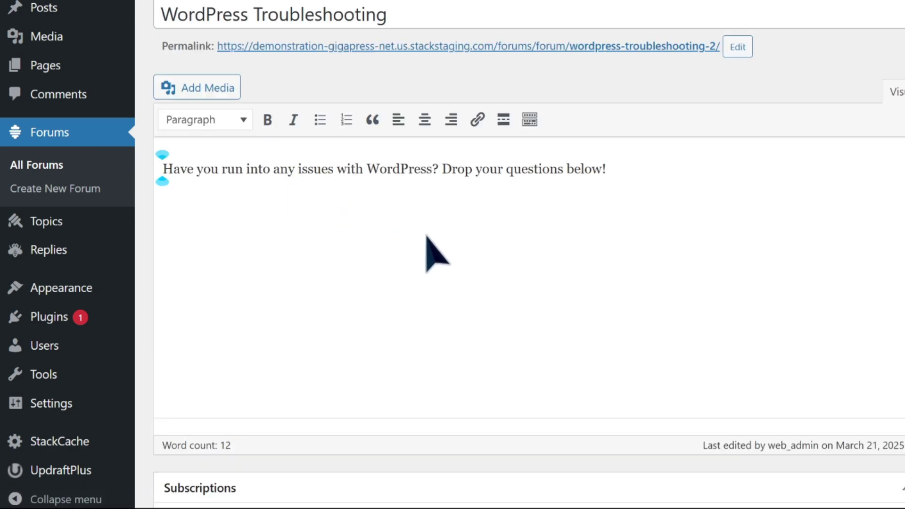
{"action": "scroll", "coordinate": [448, 241], "scroll_direction": "down", "scroll_amount": 2}
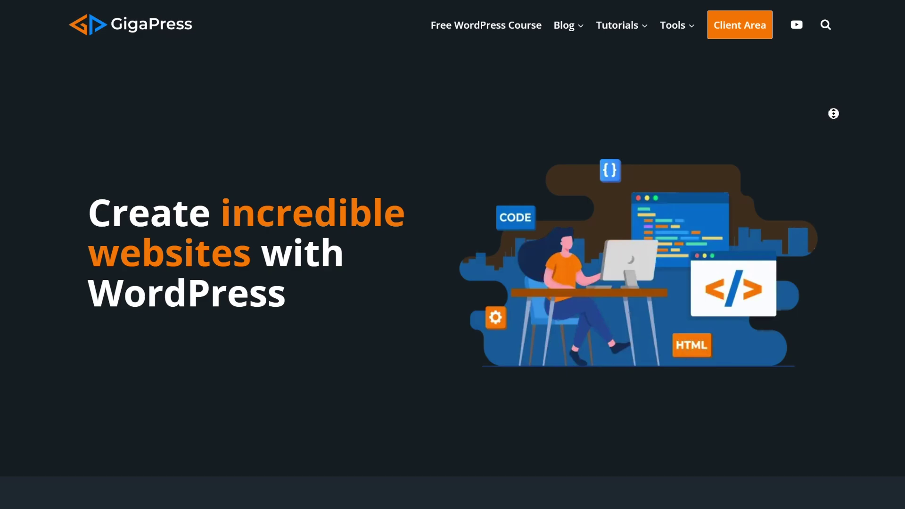
Scroll the GigaPress homepage down to the WordPress Masterclass and Gigapress Wordpress Hosting sections.
{"action": "scroll", "coordinate": [839, 184], "scroll_direction": "down", "scroll_amount": 3}
{"action": "scroll", "coordinate": [842, 193], "scroll_direction": "down", "scroll_amount": 20}
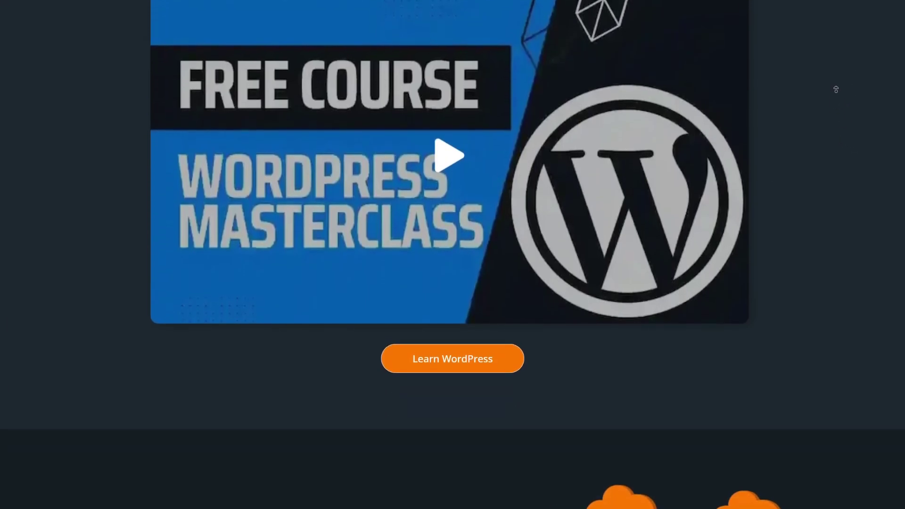
{"action": "scroll", "coordinate": [842, 188], "scroll_direction": "down", "scroll_amount": 7}
{"action": "scroll", "coordinate": [839, 164], "scroll_direction": "down", "scroll_amount": 1}
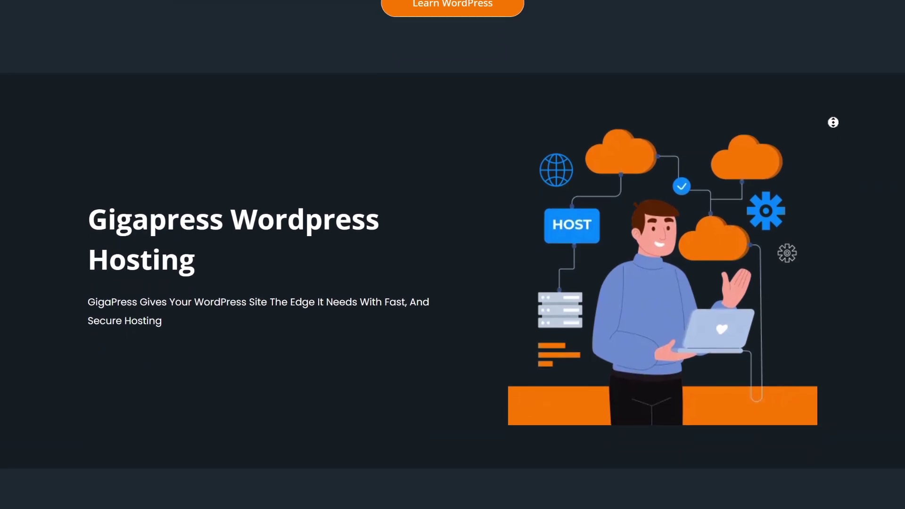
{"action": "scroll", "coordinate": [835, 93], "scroll_direction": "up", "scroll_amount": 7}
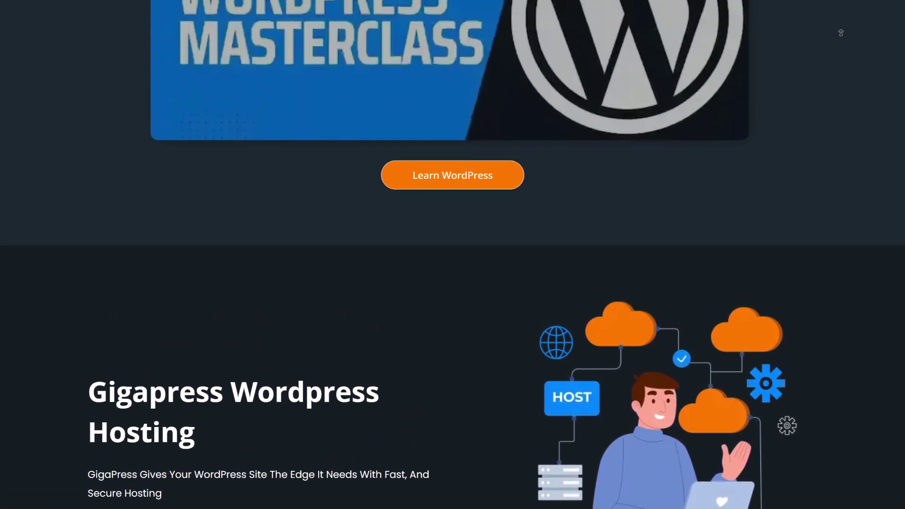